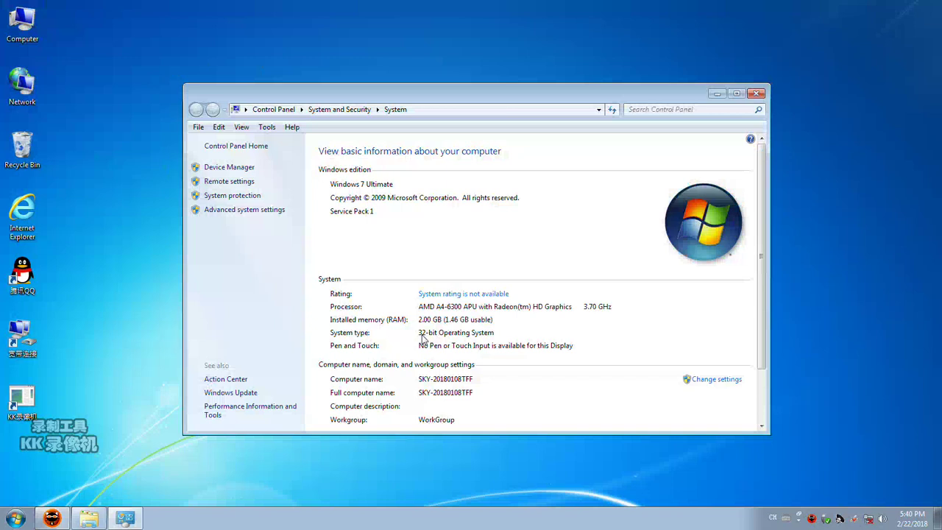
Step: Close the system information window and open Removable Disk (E:)
{"action": "left_click", "coordinate": [758, 94]}
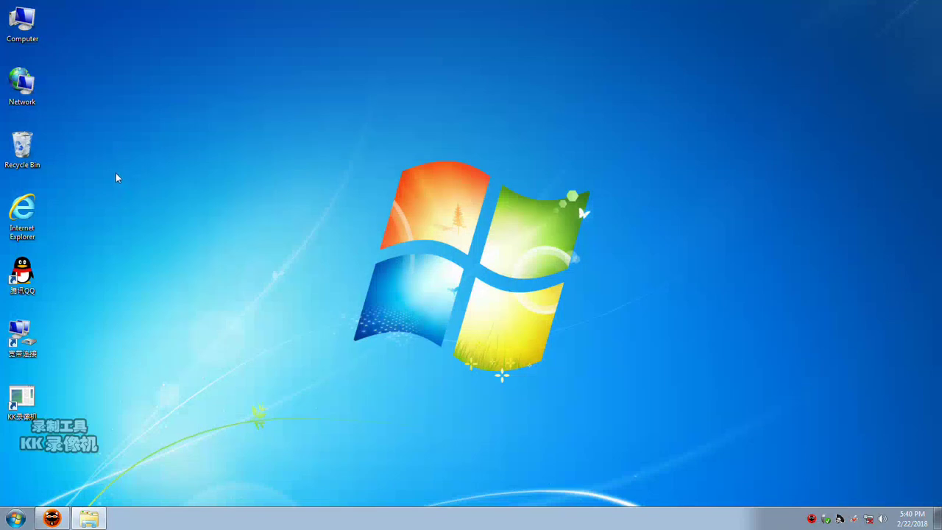
{"action": "double_click", "coordinate": [27, 31]}
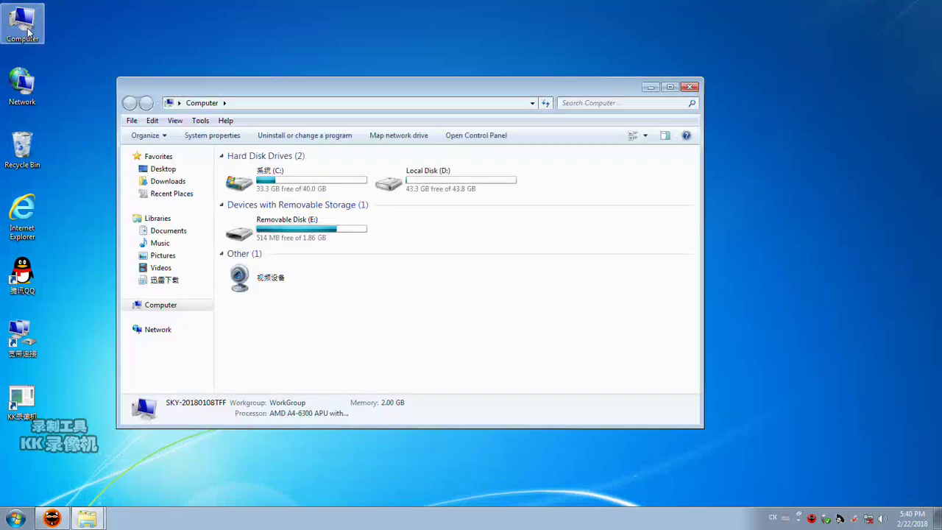
{"action": "double_click", "coordinate": [318, 231]}
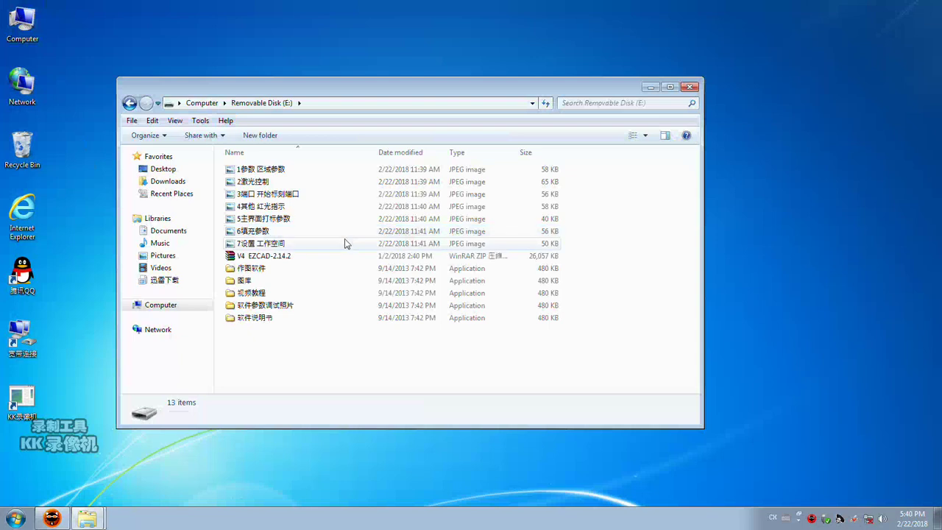
Step: Open Local Disk (D:) in a second window and move it aside so the removable disk's file list stays accessible
{"action": "right_click", "coordinate": [295, 255]}
{"action": "mouse_move", "coordinate": [342, 295]}
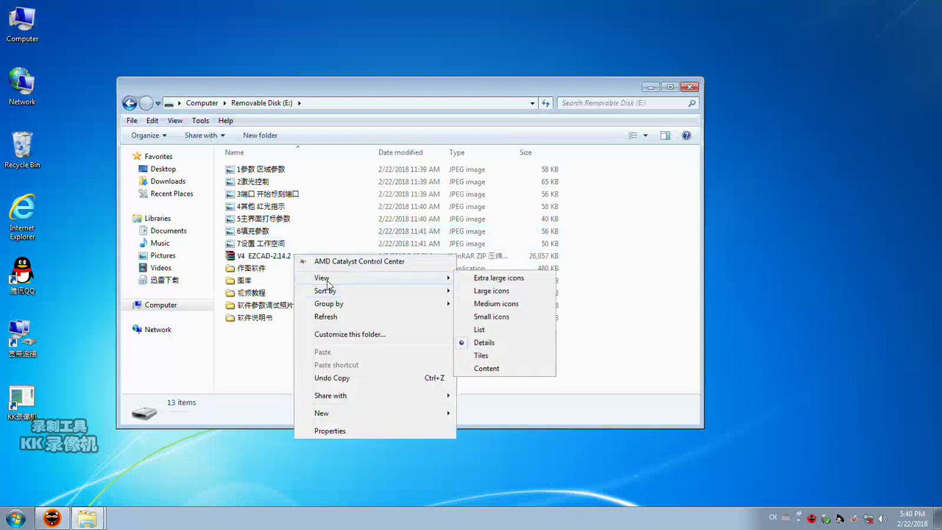
{"action": "double_click", "coordinate": [22, 26]}
{"action": "double_click", "coordinate": [449, 198]}
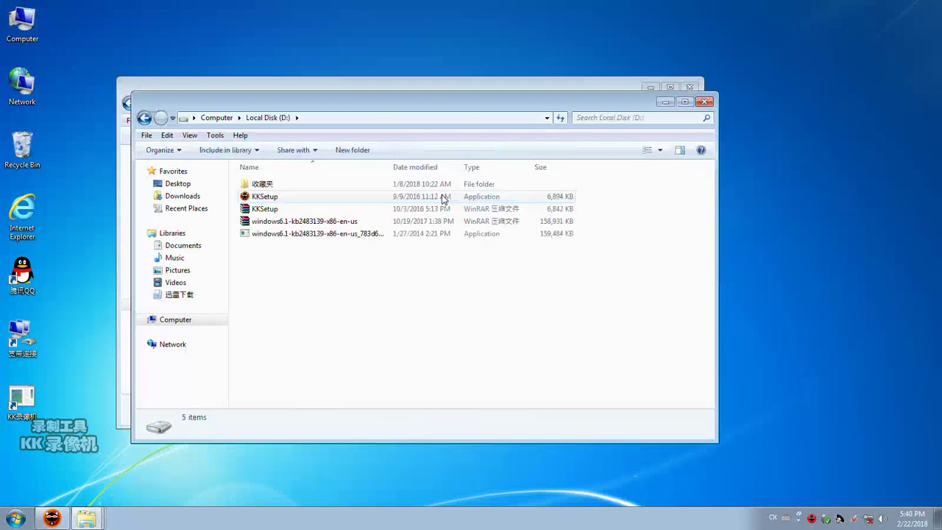
{"action": "left_click_drag", "start_coordinate": [382, 105], "coordinate": [665, 101]}
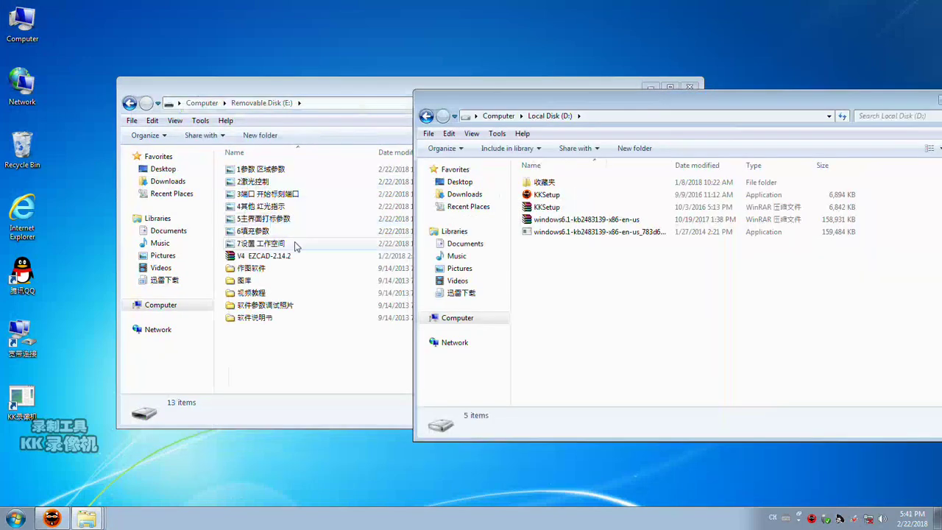
Step: Copy the V4 EZCAD-2.14.2 archive from the removable disk to Local Disk (D:) and minimize the removable disk's window
{"action": "left_click", "coordinate": [284, 256]}
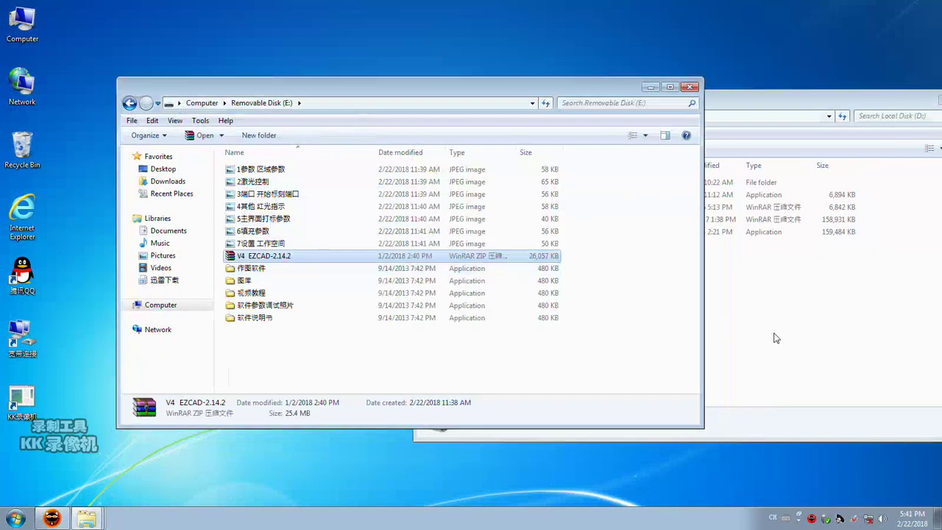
{"action": "key", "text": "ctrl+c"}
{"action": "left_click", "coordinate": [799, 340]}
{"action": "key", "text": "ctrl+v"}
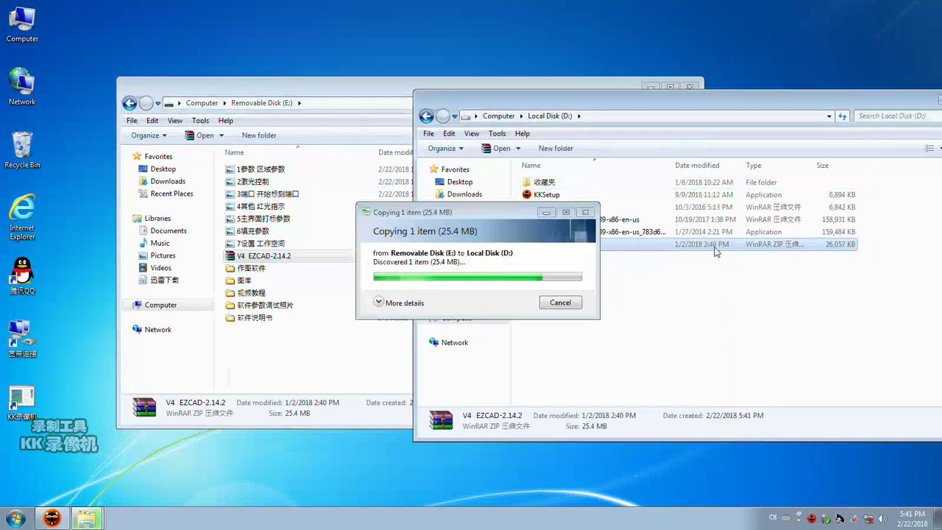
{"action": "left_click", "coordinate": [399, 88]}
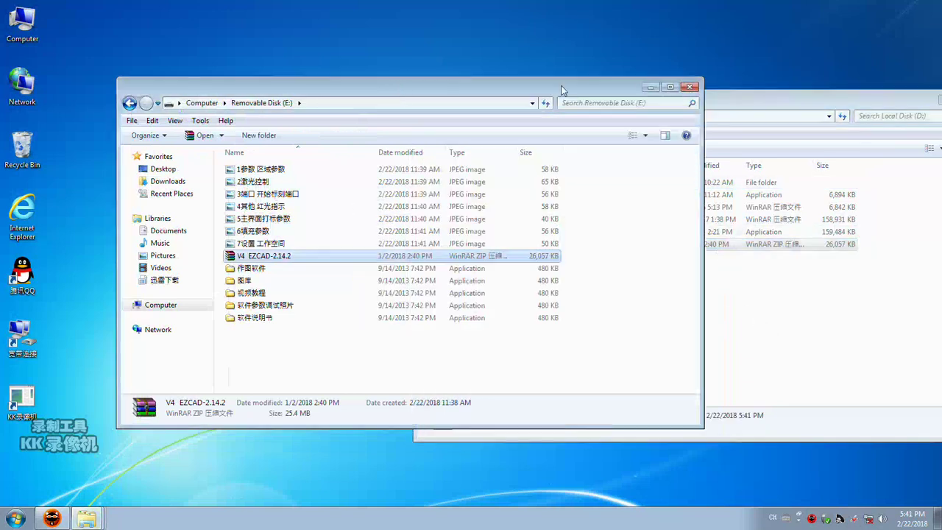
{"action": "left_click", "coordinate": [650, 87]}
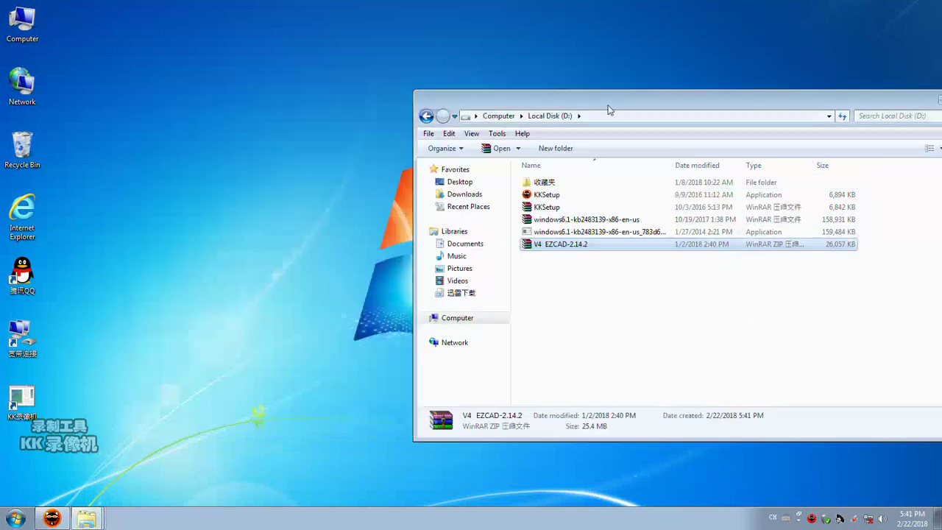
Step: Extract the garbled-name folder and Ezcad2.7.6.zip from the V4 EZCAD-2.14.2 archive to D:\ and check the extracted folder's contents
{"action": "double_click", "coordinate": [587, 247]}
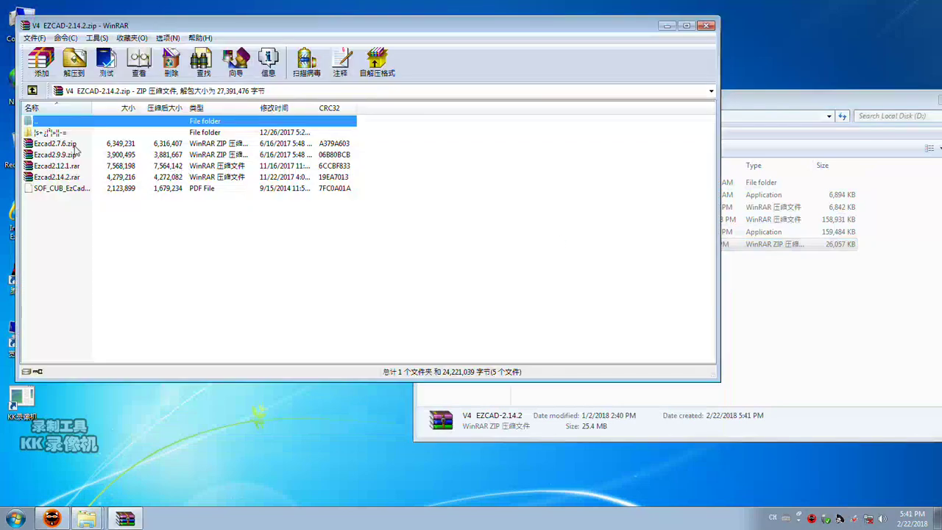
{"action": "left_click", "coordinate": [70, 144]}
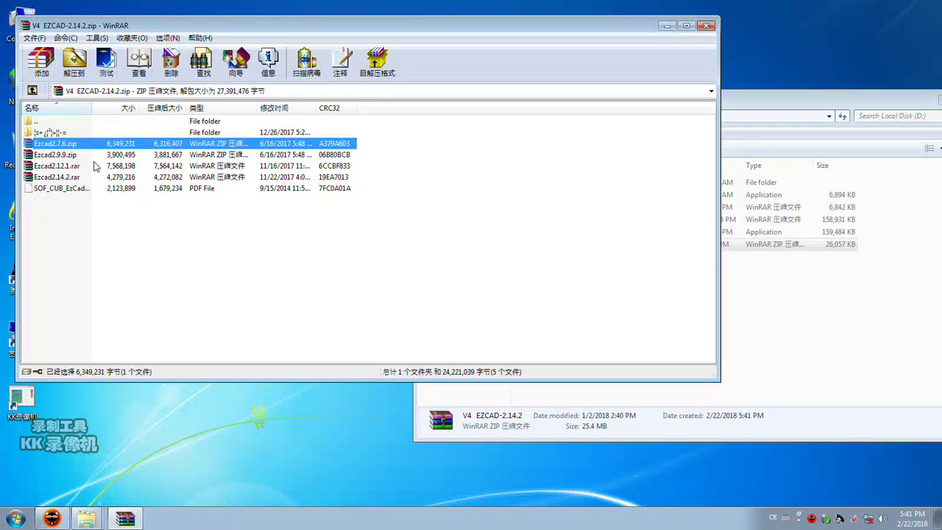
{"action": "left_click", "coordinate": [57, 132], "text": "ctrl"}
{"action": "left_click", "coordinate": [73, 62]}
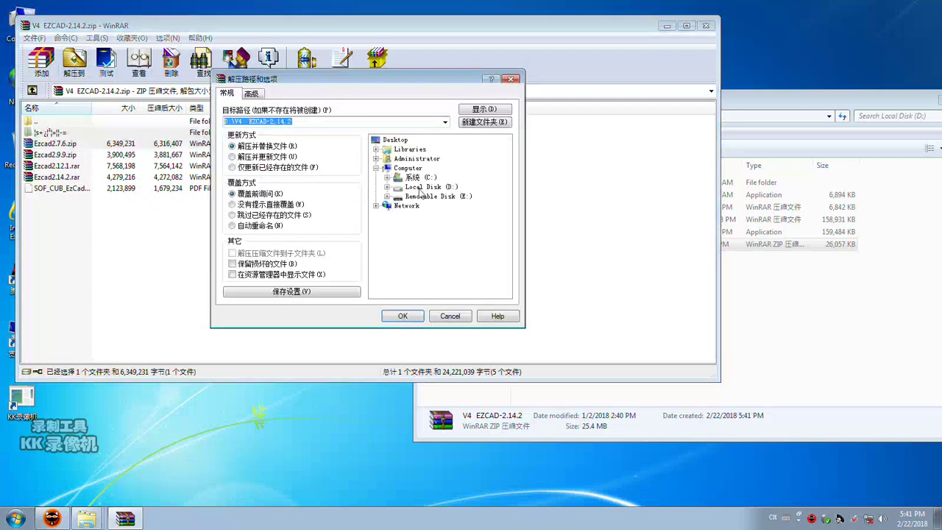
{"action": "left_click", "coordinate": [425, 188]}
{"action": "left_click", "coordinate": [410, 319]}
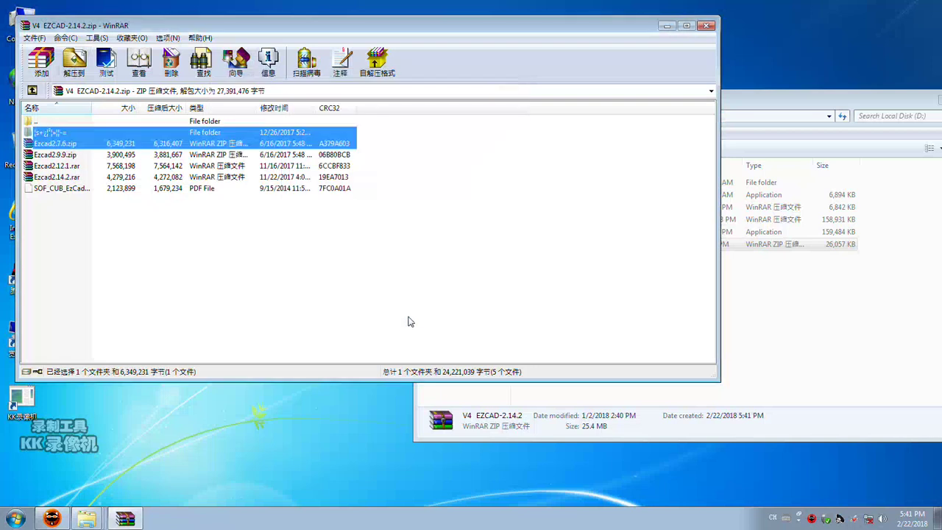
{"action": "left_click", "coordinate": [708, 27]}
{"action": "double_click", "coordinate": [589, 261]}
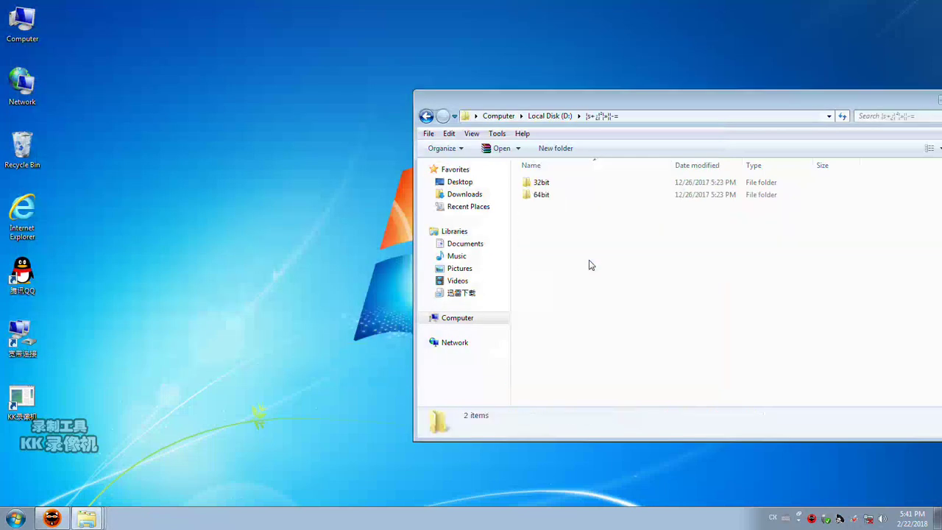
{"action": "left_click", "coordinate": [426, 116]}
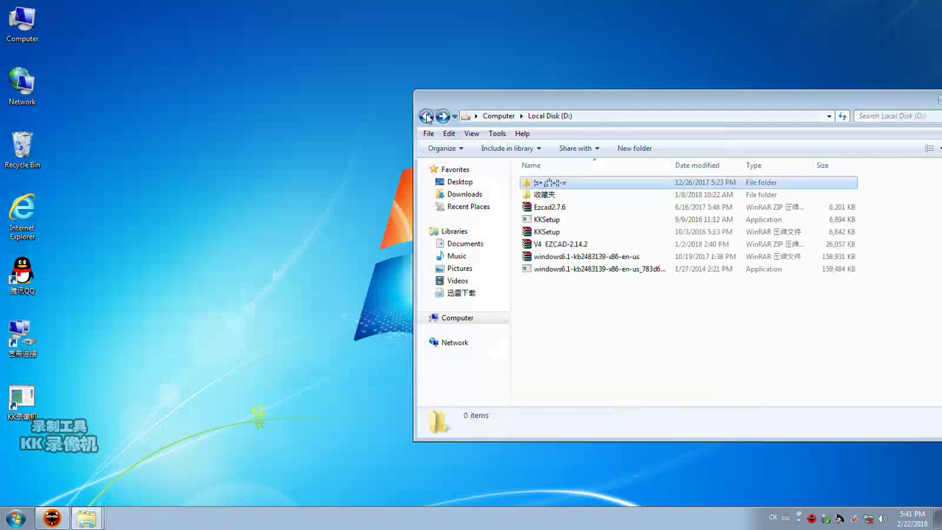
Step: Extract the Ezcad2.7.6 folder from the Ezcad2.7.6 archive to D:\, close the archive and dismiss the .NET Framework error
{"action": "double_click", "coordinate": [572, 213]}
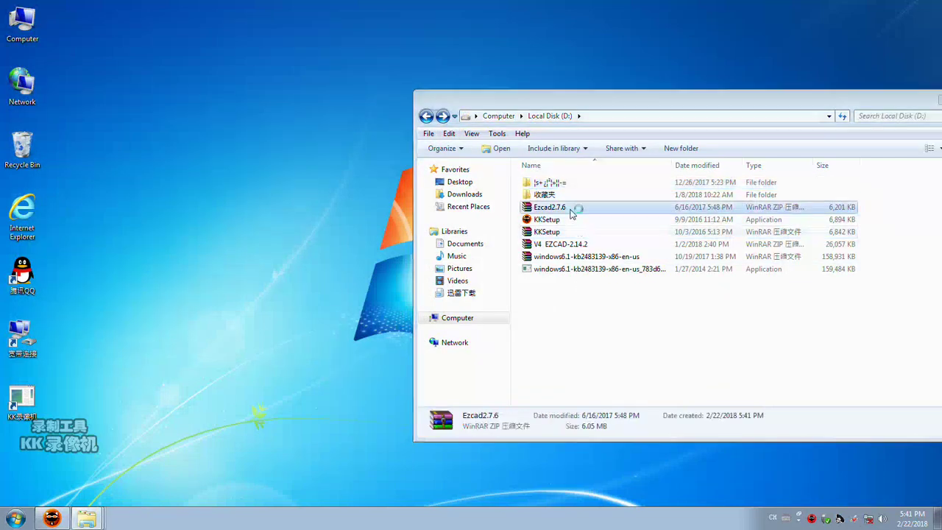
{"action": "left_click", "coordinate": [64, 134]}
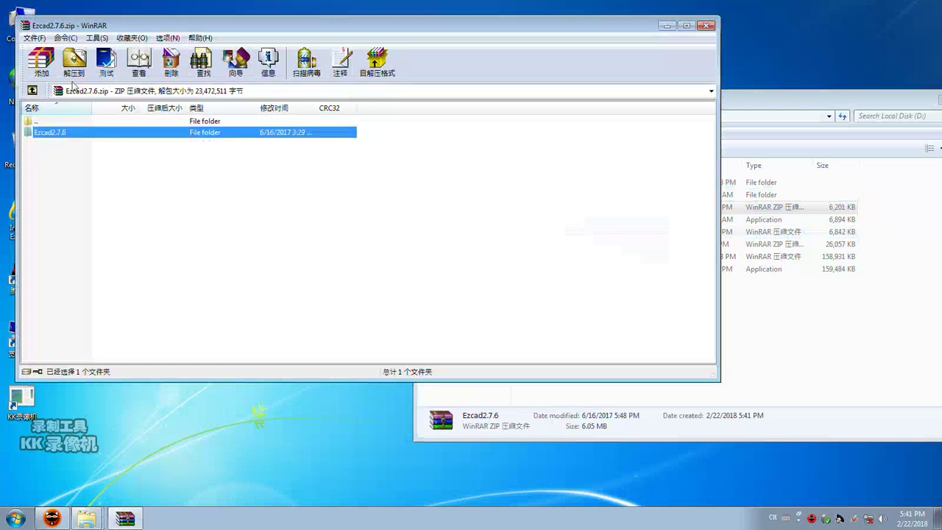
{"action": "left_click", "coordinate": [75, 67]}
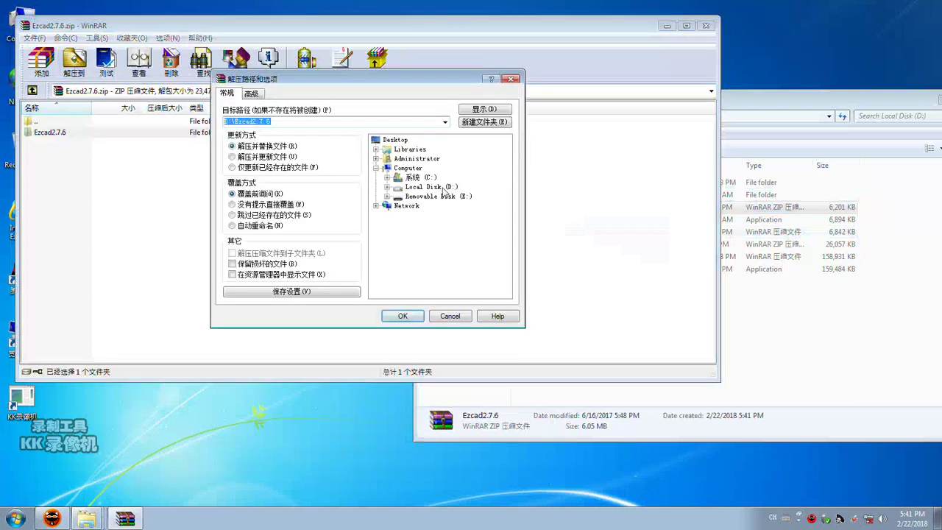
{"action": "left_click", "coordinate": [442, 188]}
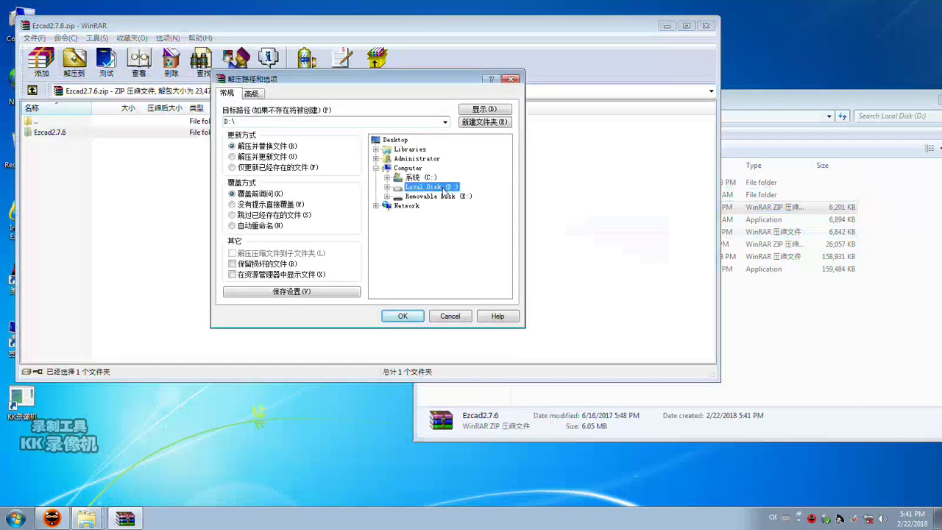
{"action": "left_click", "coordinate": [416, 318]}
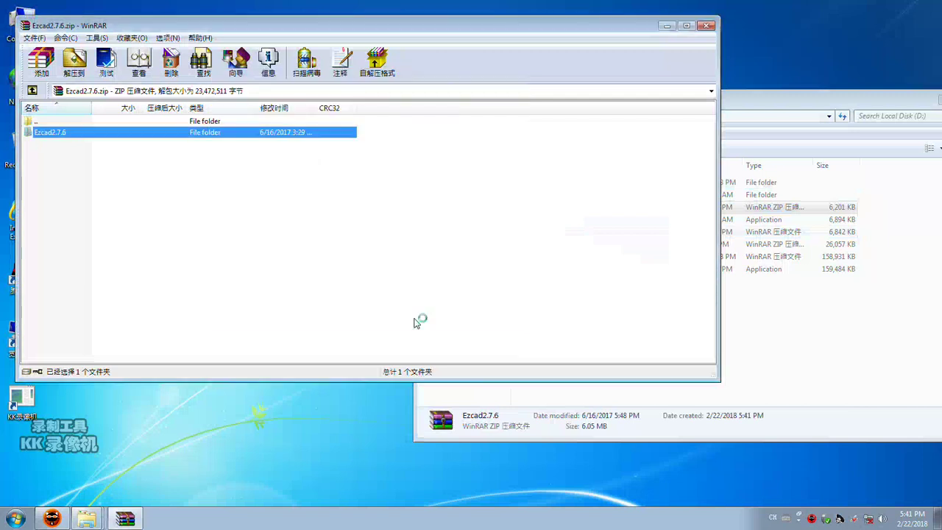
{"action": "left_click", "coordinate": [707, 26]}
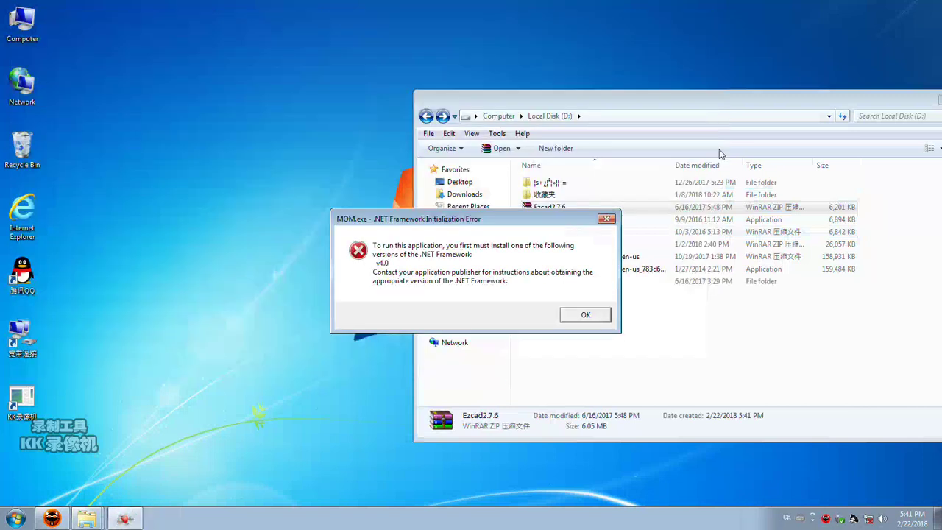
{"action": "left_click", "coordinate": [585, 315]}
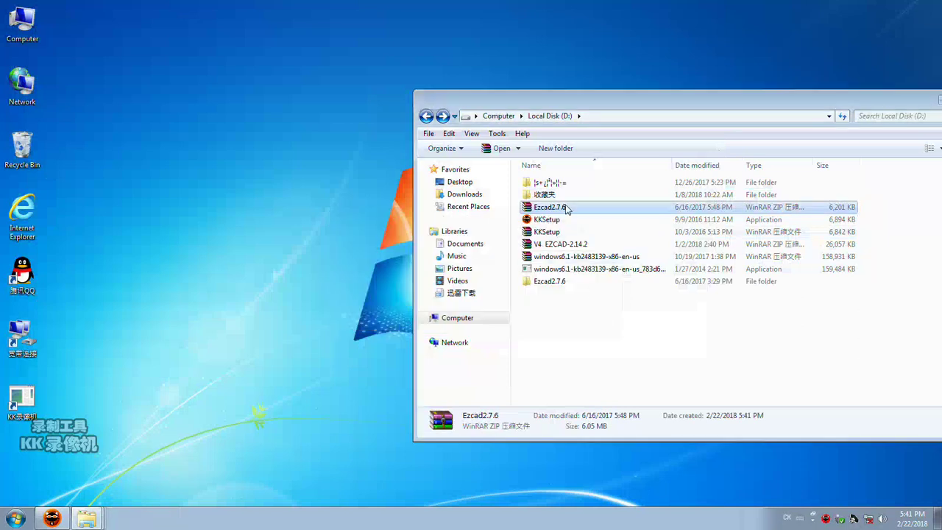
Step: Create a desktop shortcut for the EzCad2 application in the Ezcad2.7.6 folder and close the folder window
{"action": "double_click", "coordinate": [577, 281]}
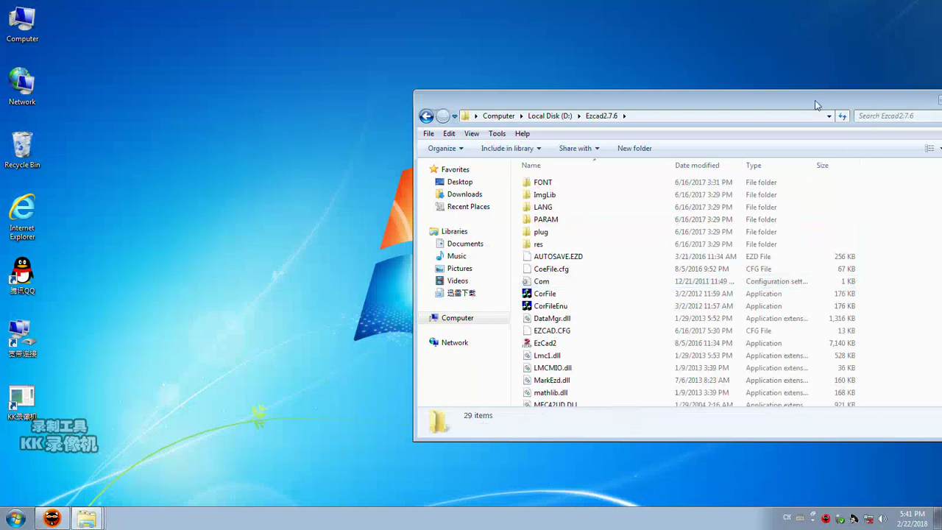
{"action": "left_click_drag", "start_coordinate": [587, 59], "coordinate": [354, 55]}
{"action": "right_click", "coordinate": [318, 300]}
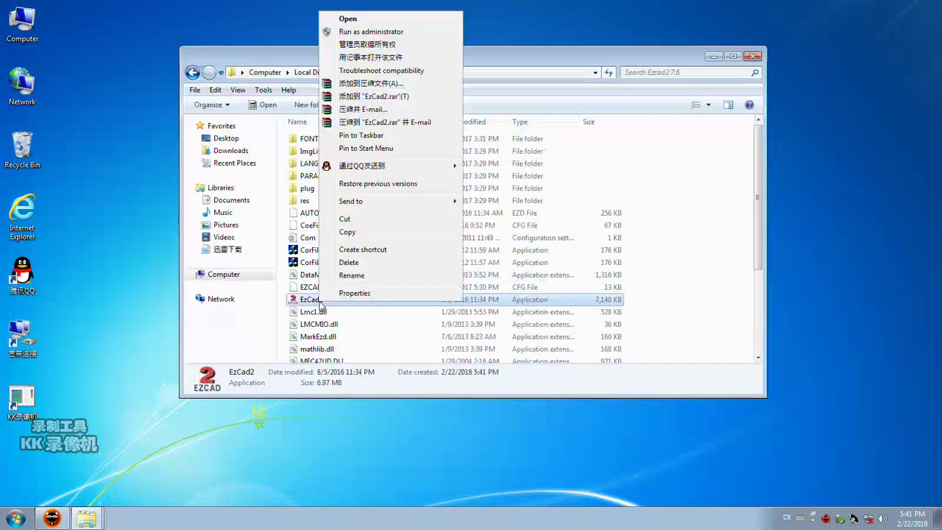
{"action": "mouse_move", "coordinate": [422, 203]}
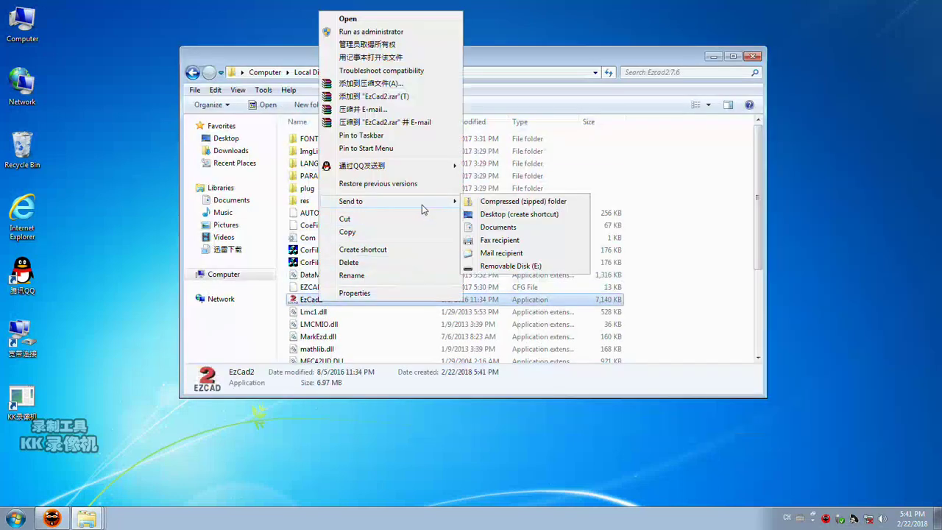
{"action": "left_click", "coordinate": [527, 214]}
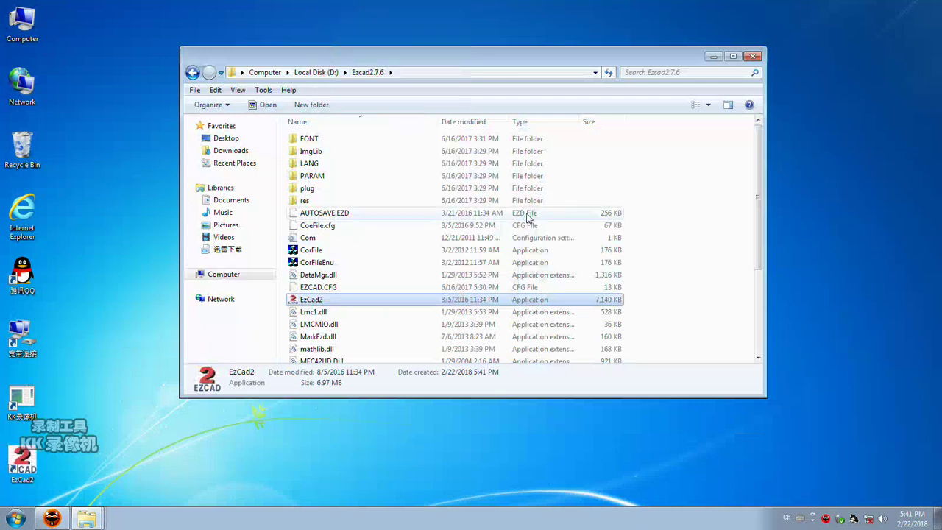
{"action": "left_click", "coordinate": [754, 57]}
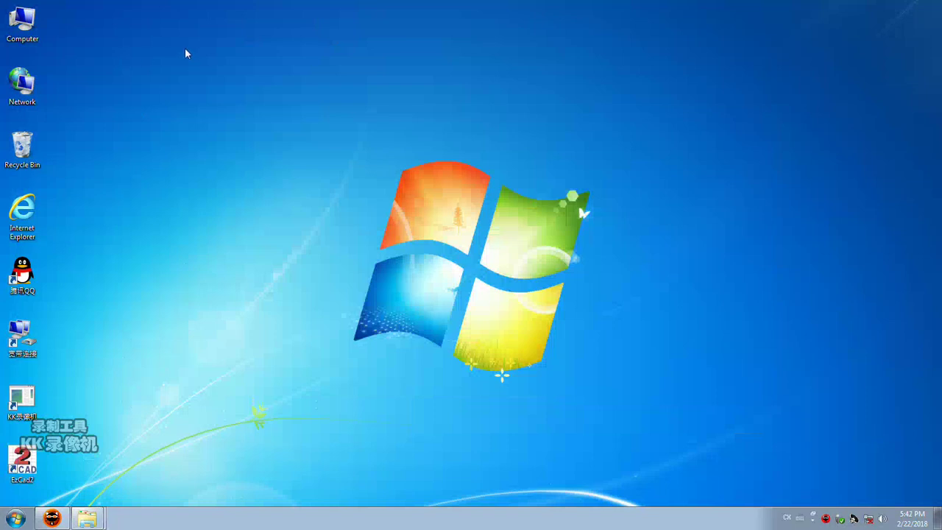
Step: Open the computer's management console and show Device Manager
{"action": "right_click", "coordinate": [31, 20]}
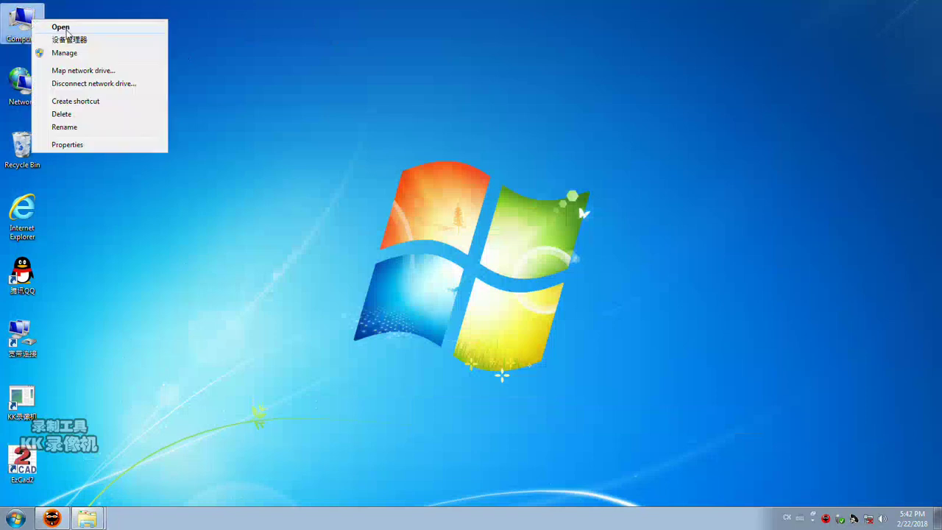
{"action": "left_click", "coordinate": [93, 54]}
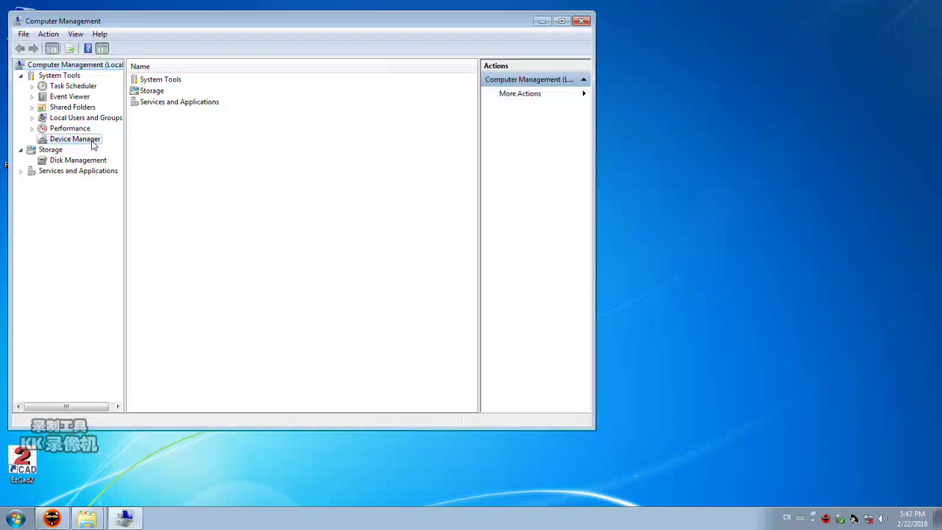
{"action": "left_click", "coordinate": [74, 139]}
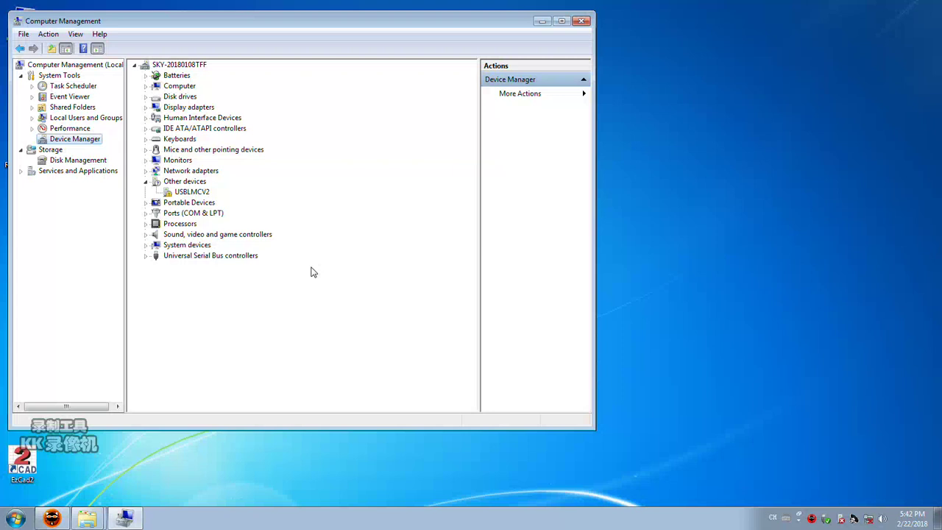
Step: Start a driver update for the USBLMCV2 device, browsing the computer for the driver software
{"action": "left_click", "coordinate": [195, 192]}
{"action": "right_click", "coordinate": [195, 193]}
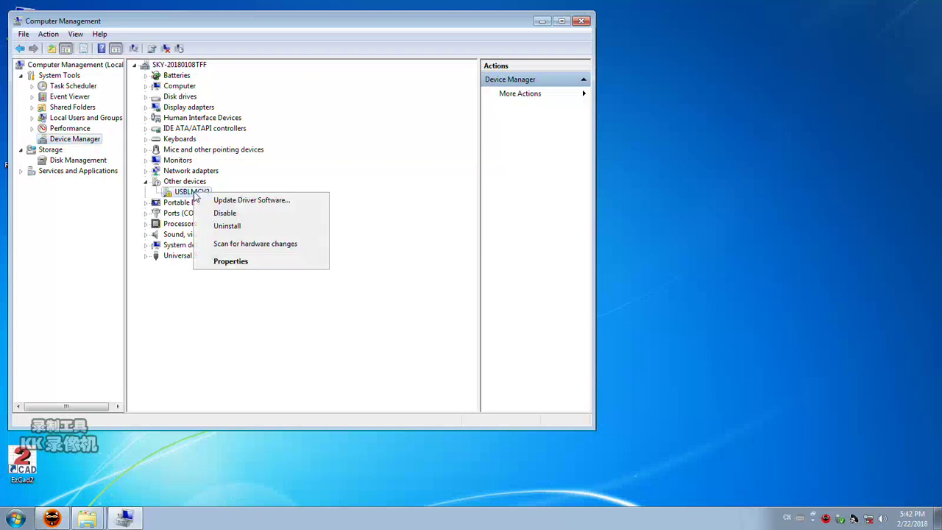
{"action": "left_click", "coordinate": [233, 204]}
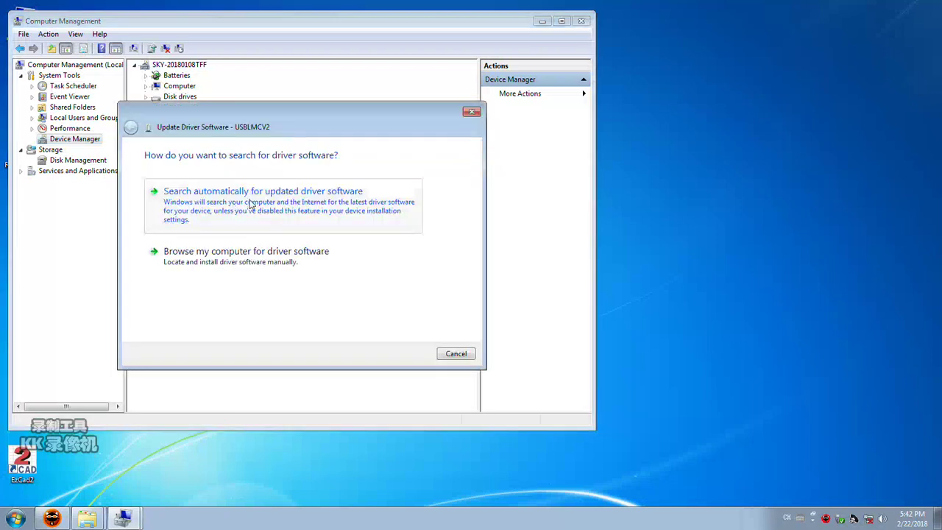
{"action": "left_click", "coordinate": [234, 256]}
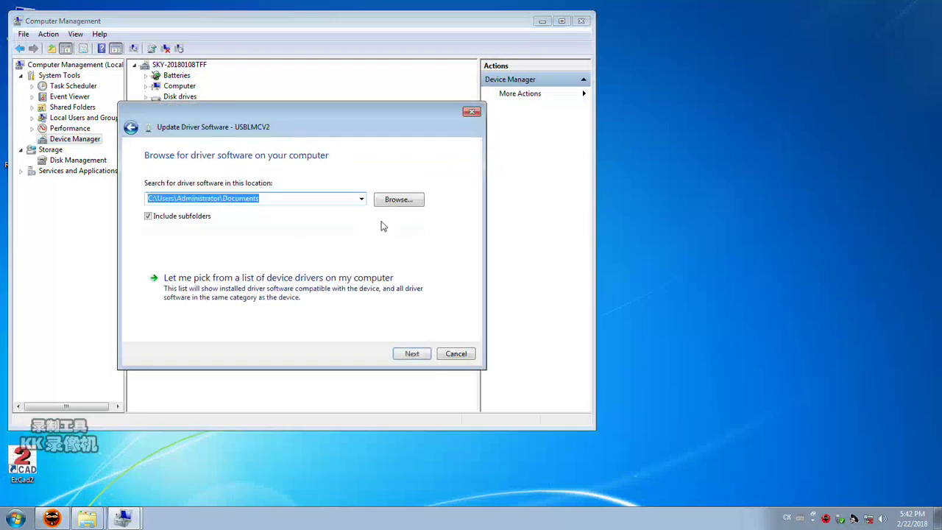
Step: Choose the 32bit folder inside the garbled-name folder on Local Disk (D:) as the driver location and start the installation
{"action": "left_click", "coordinate": [402, 203]}
{"action": "left_click_drag", "start_coordinate": [551, 248], "coordinate": [552, 228]}
{"action": "left_click", "coordinate": [394, 240]}
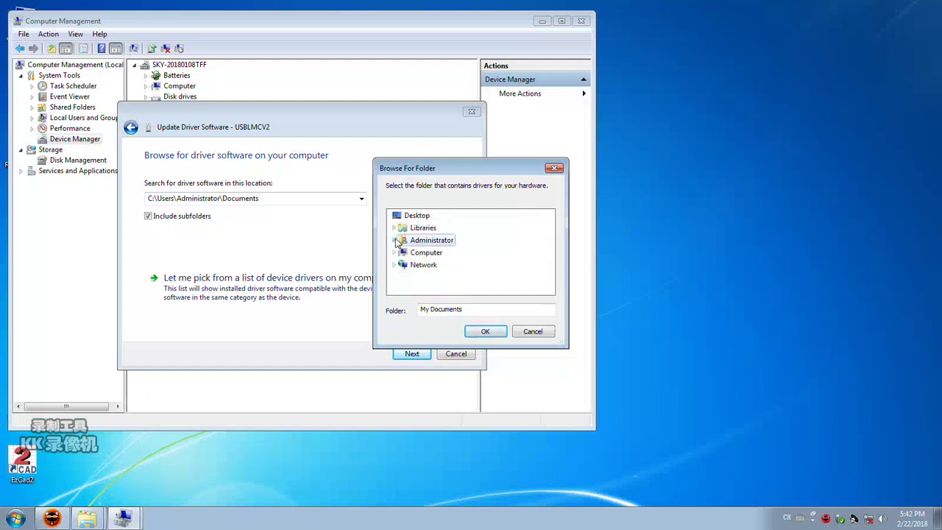
{"action": "left_click", "coordinate": [395, 253]}
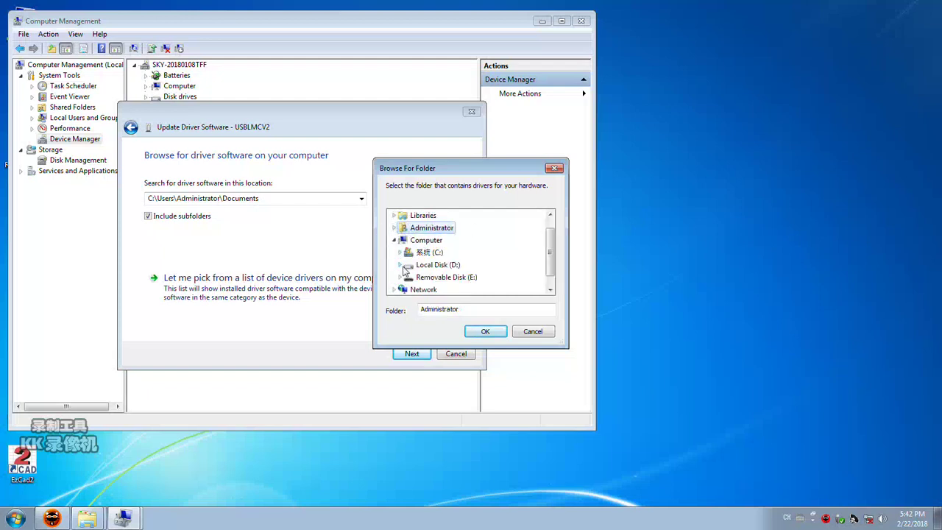
{"action": "left_click", "coordinate": [400, 266]}
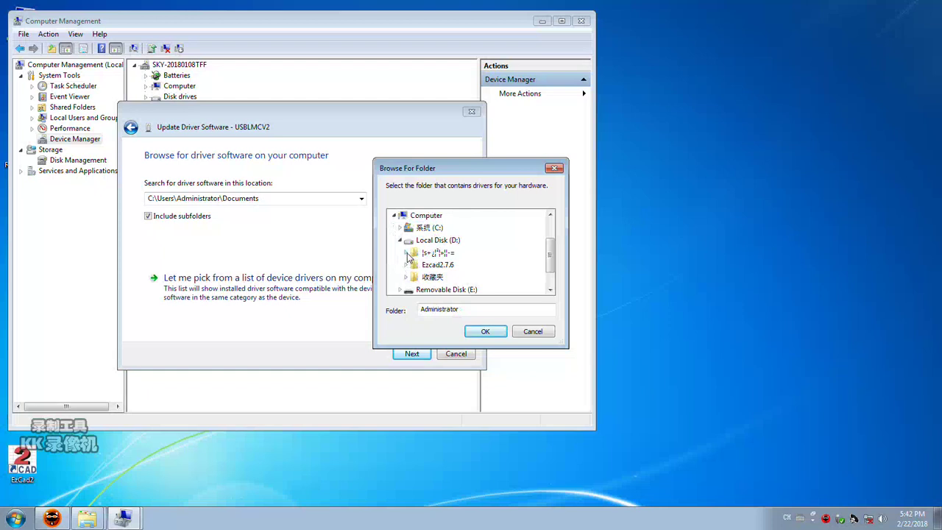
{"action": "left_click", "coordinate": [406, 253]}
{"action": "left_click", "coordinate": [436, 265]}
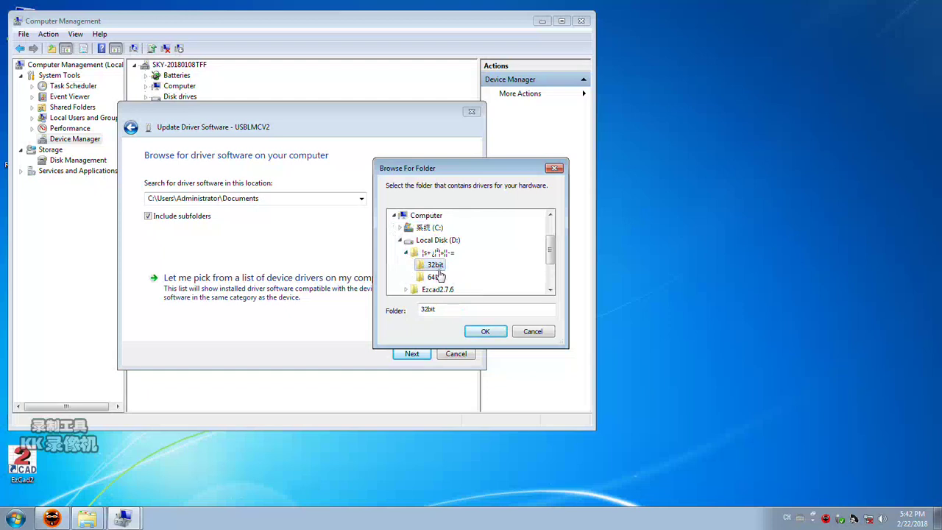
{"action": "left_click", "coordinate": [485, 331]}
{"action": "left_click", "coordinate": [413, 354]}
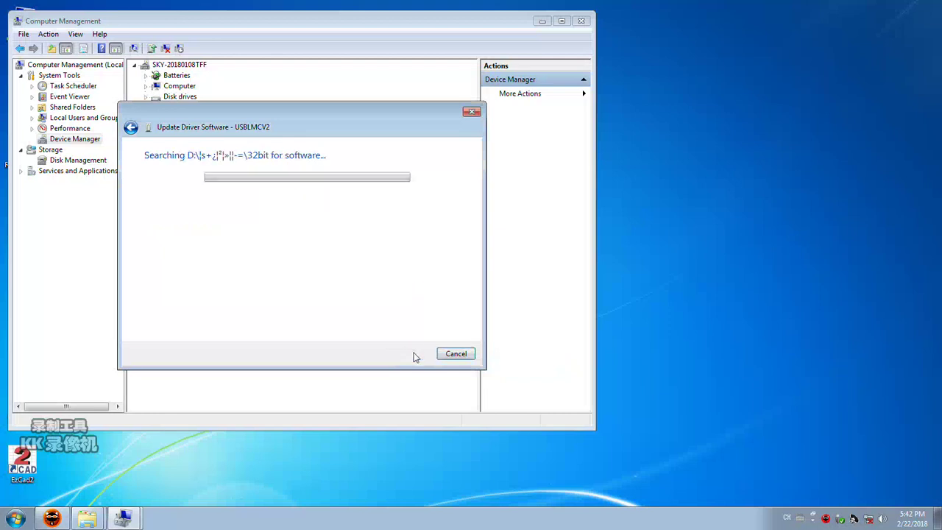
Step: Always trust software from BeiJing JinChengZi Technology, install the driver, and close the wizard and Computer Management
{"action": "left_click", "coordinate": [299, 256]}
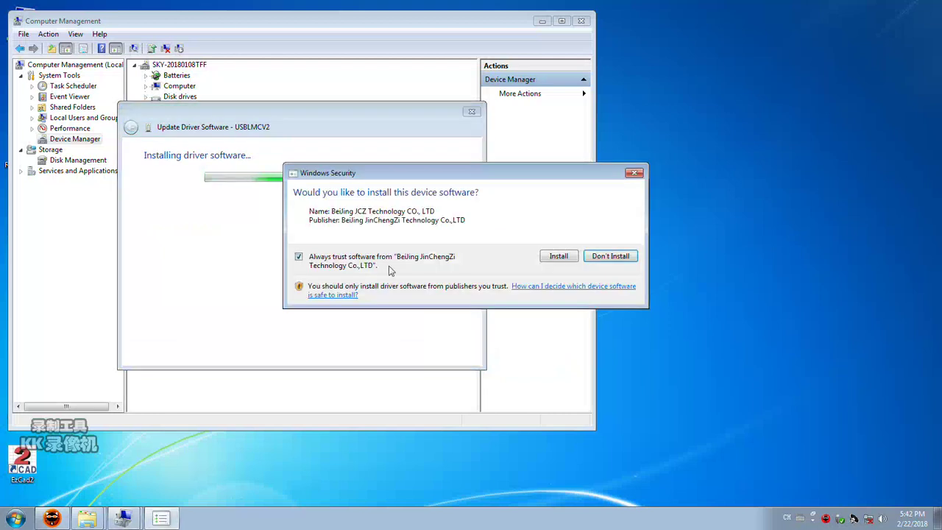
{"action": "left_click", "coordinate": [559, 259]}
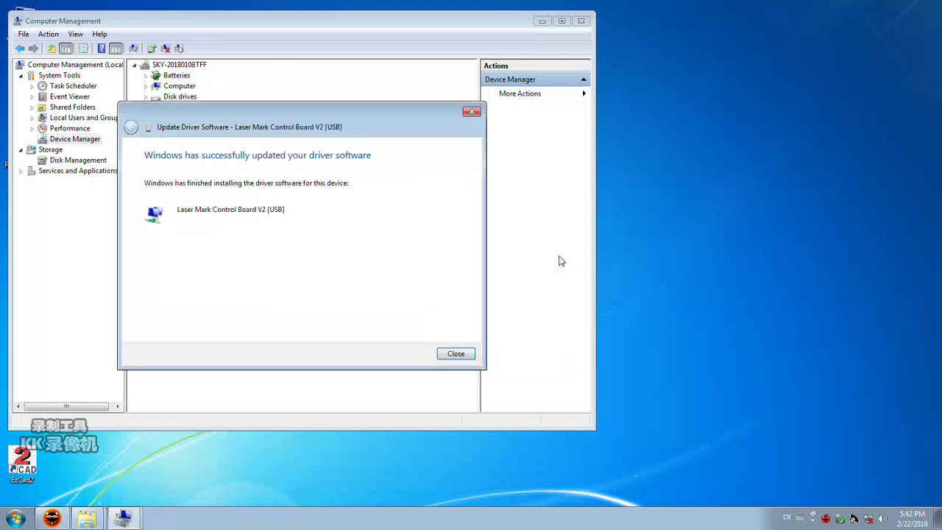
{"action": "left_click", "coordinate": [463, 355]}
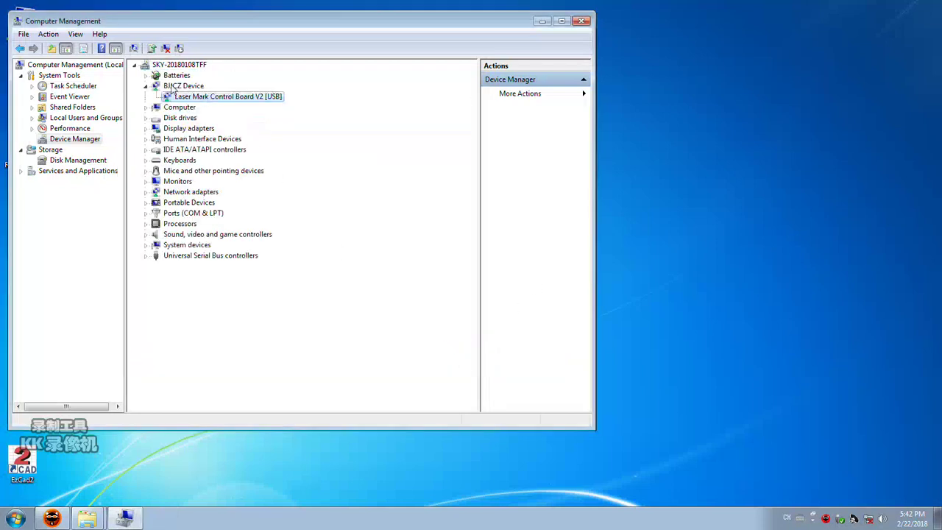
{"action": "left_click", "coordinate": [147, 86]}
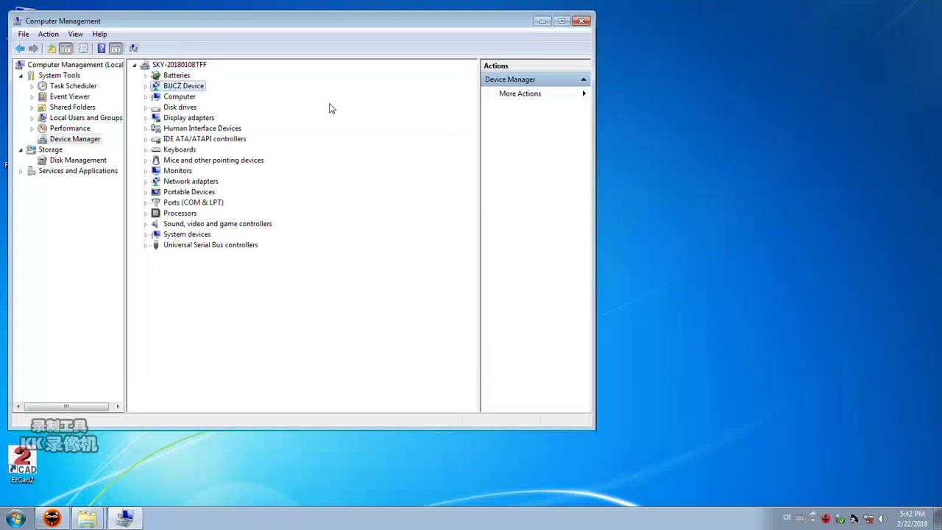
{"action": "left_click", "coordinate": [582, 21]}
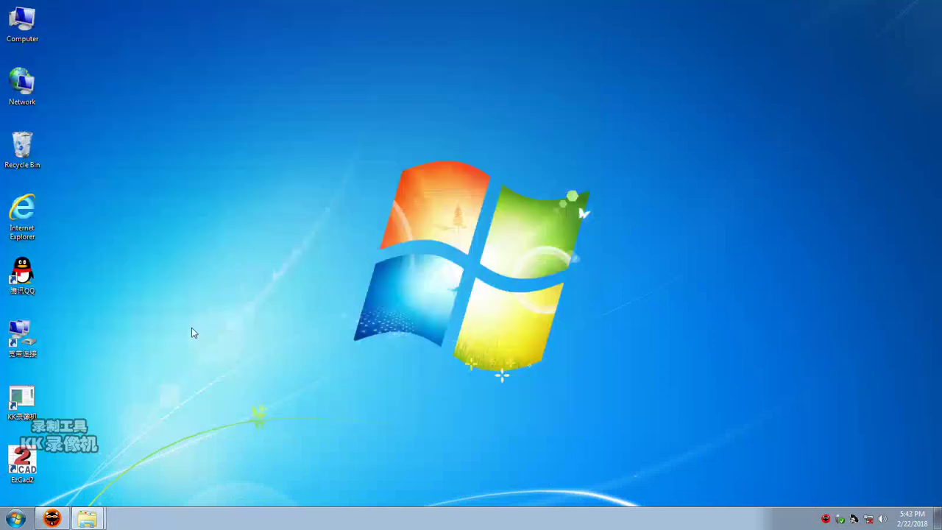
Step: Launch EzCad2 from the desktop, accept its license and shorten the object list panel
{"action": "double_click", "coordinate": [24, 461]}
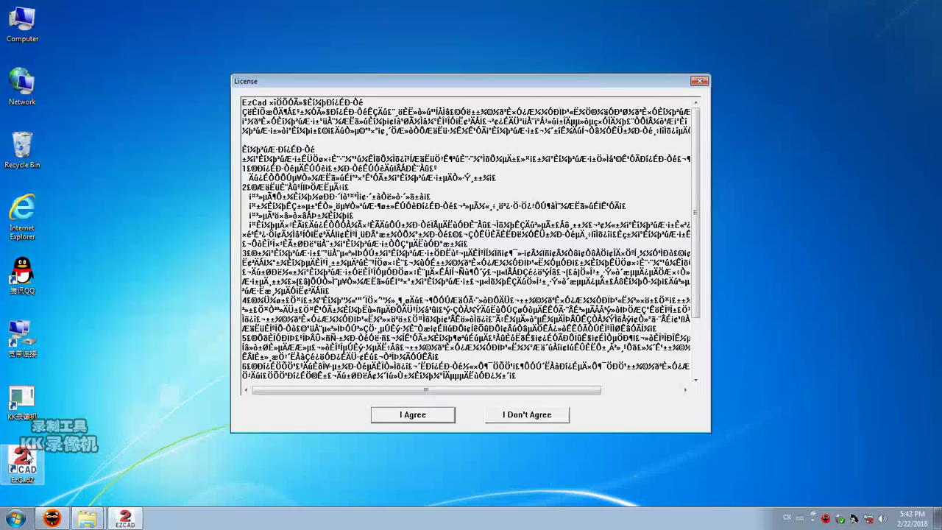
{"action": "left_click", "coordinate": [412, 416]}
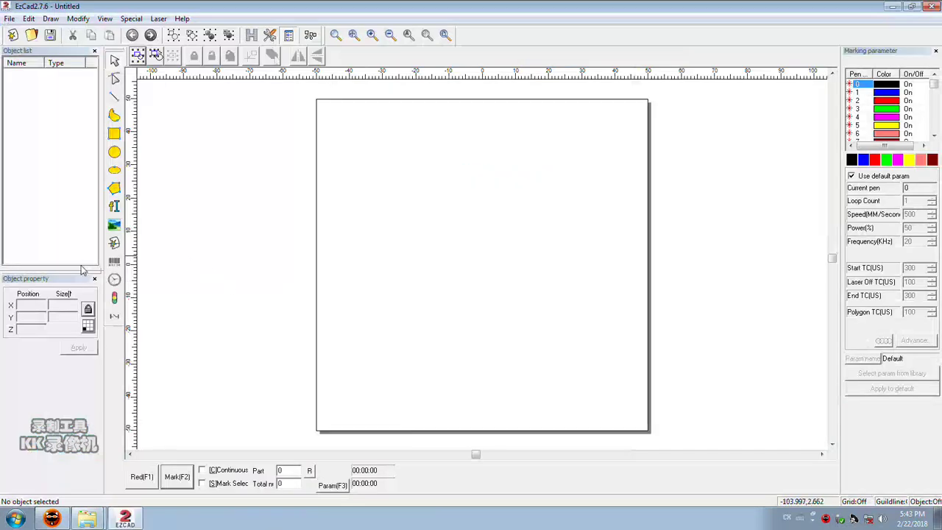
{"action": "left_click_drag", "start_coordinate": [87, 269], "coordinate": [86, 120]}
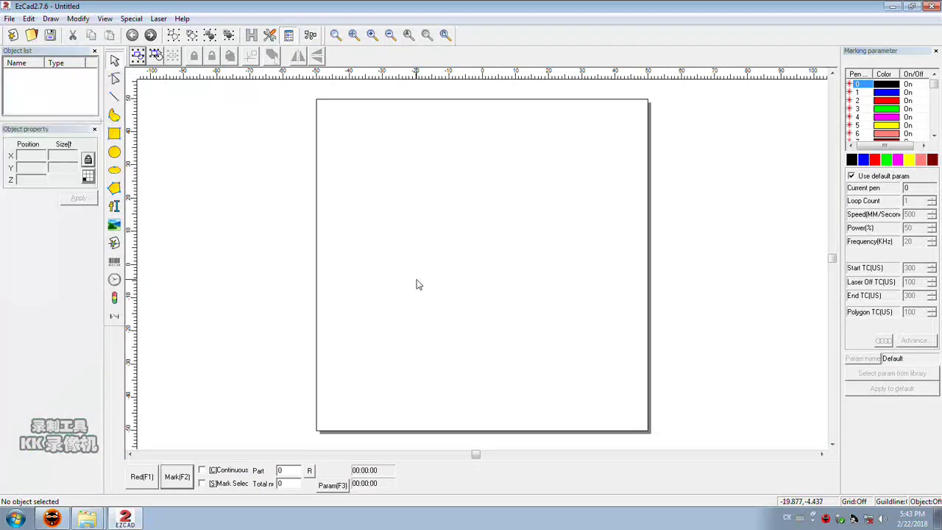
Step: Look through the field, laser control, port and red light pointer settings of the marking configuration, and close it without changes
{"action": "left_click", "coordinate": [336, 487]}
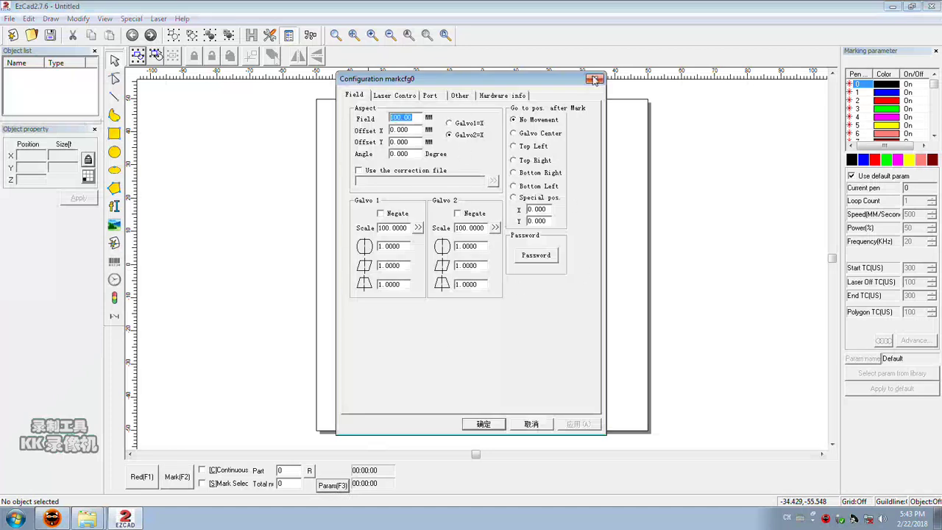
{"action": "left_click", "coordinate": [410, 97]}
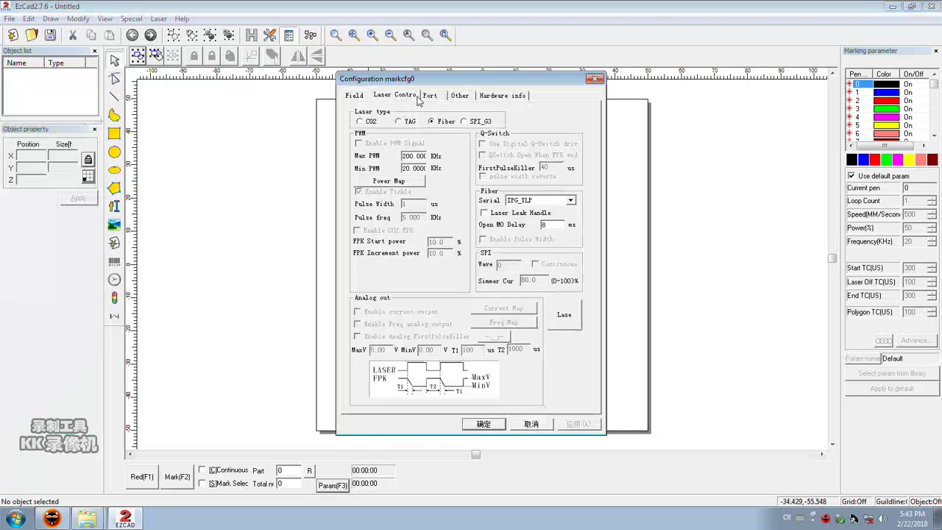
{"action": "left_click", "coordinate": [440, 96]}
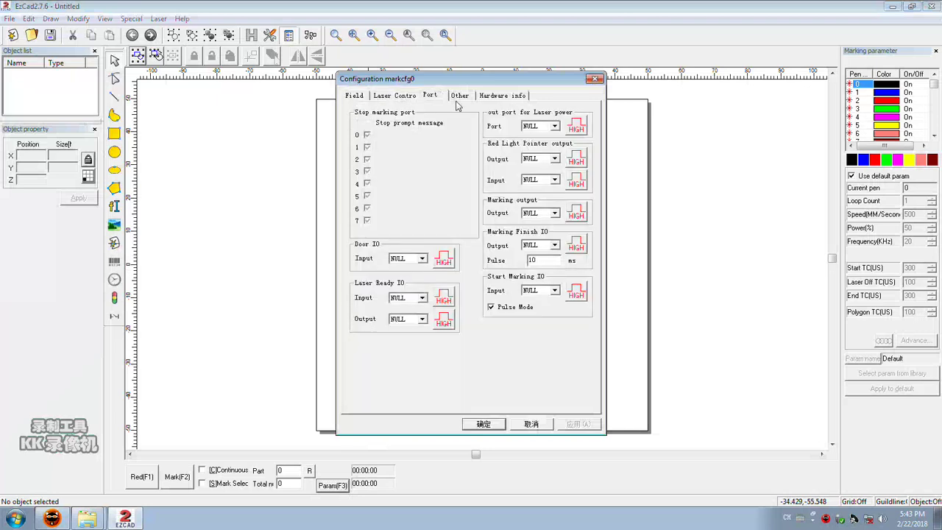
{"action": "left_click", "coordinate": [464, 100]}
{"action": "left_click", "coordinate": [548, 147]}
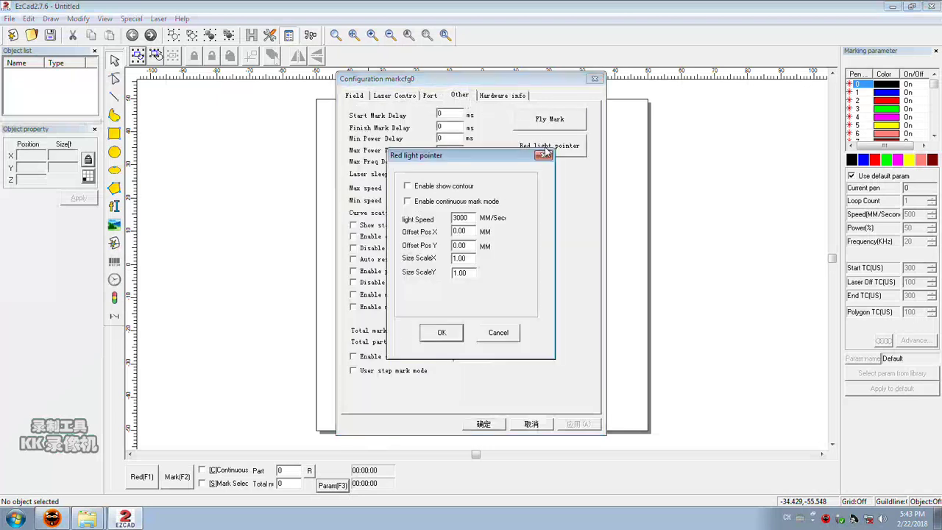
{"action": "left_click", "coordinate": [548, 157]}
{"action": "left_click", "coordinate": [595, 78]}
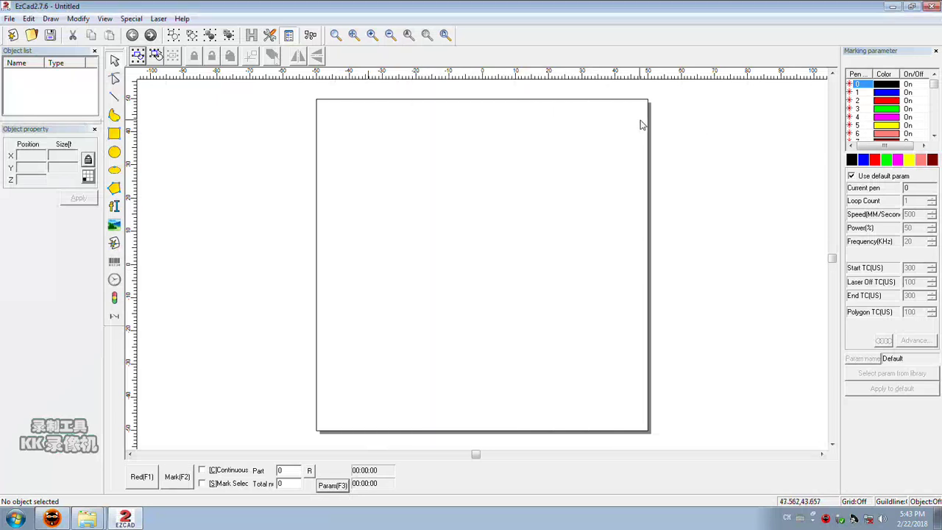
Step: Shrink EzCad to half the screen and show the 1参数 区域参数 picture from Removable Disk (E:) enlarged beside it
{"action": "left_click", "coordinate": [912, 5]}
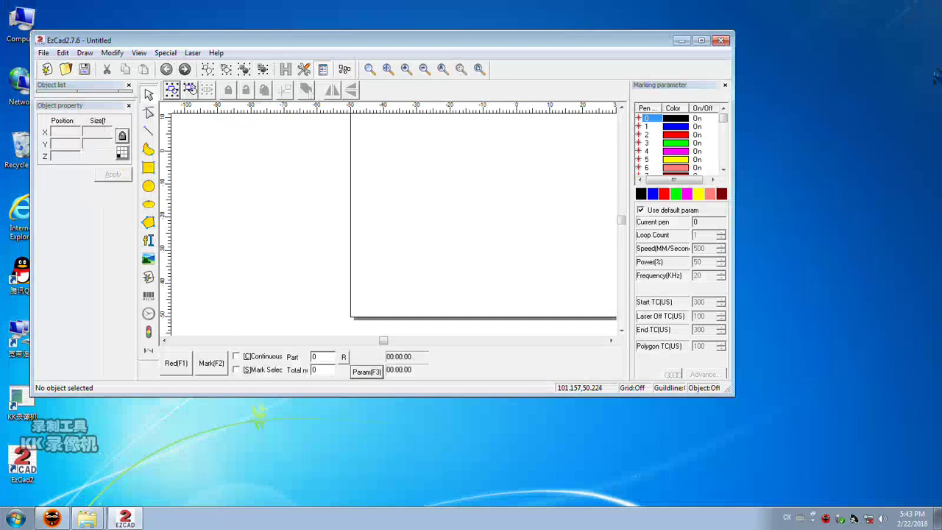
{"action": "key", "text": "super+Right"}
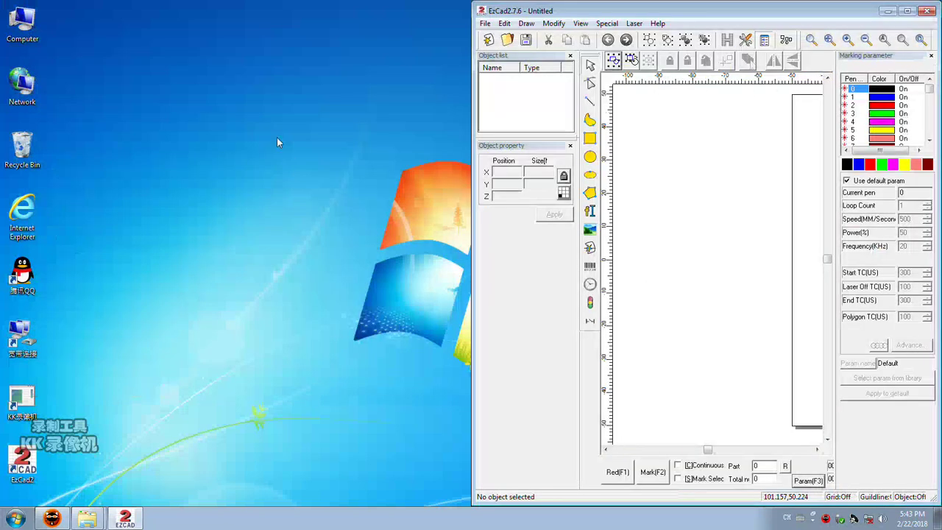
{"action": "left_click", "coordinate": [87, 519]}
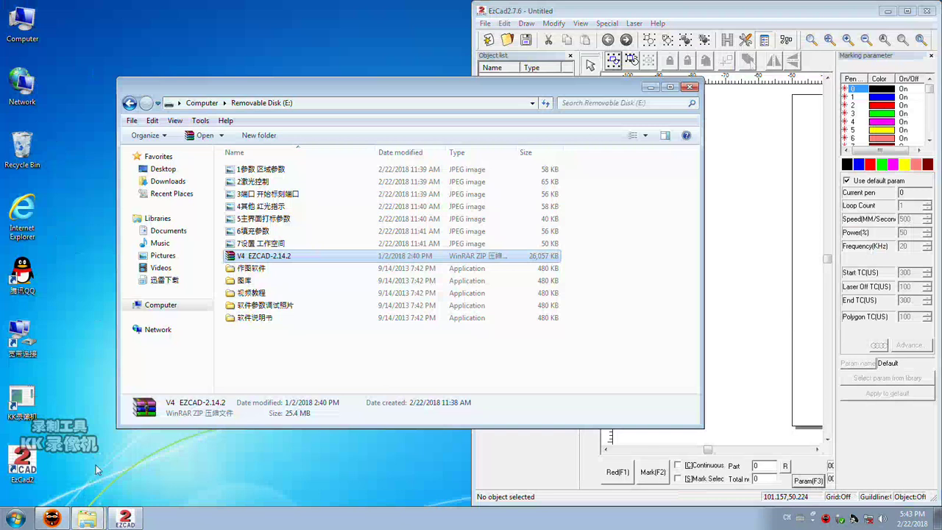
{"action": "double_click", "coordinate": [307, 174]}
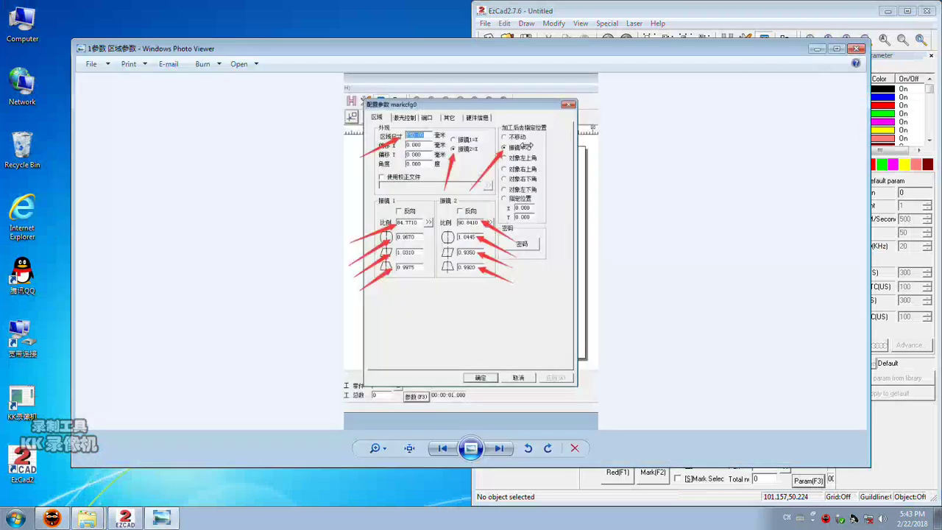
{"action": "left_click_drag", "start_coordinate": [527, 147], "coordinate": [527, 147]}
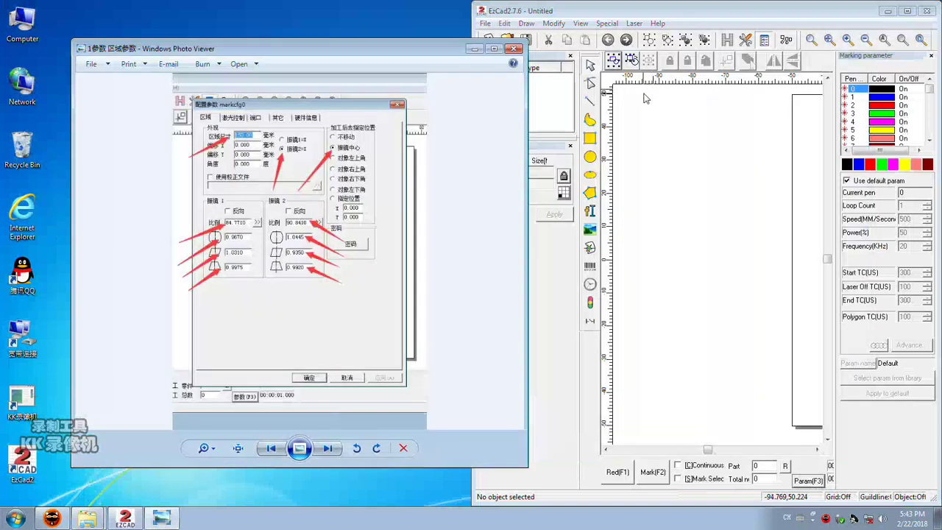
{"action": "left_click_drag", "start_coordinate": [358, 43], "coordinate": [280, 37]}
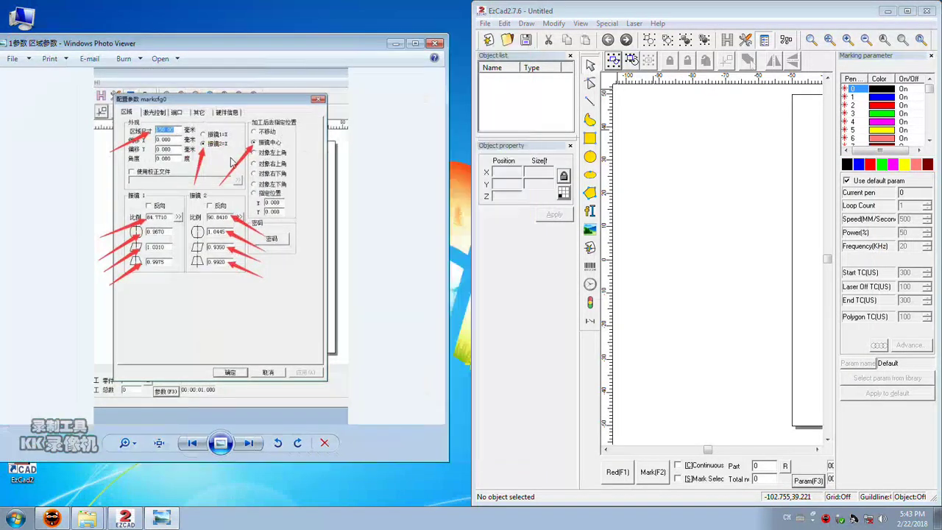
{"action": "scroll", "coordinate": [223, 155], "scroll_direction": "up", "scroll_amount": 2}
Step: In EzCad's marking configuration, set the field size to 150 mm and the position after marking to Galvo Center
{"action": "left_click", "coordinate": [811, 483]}
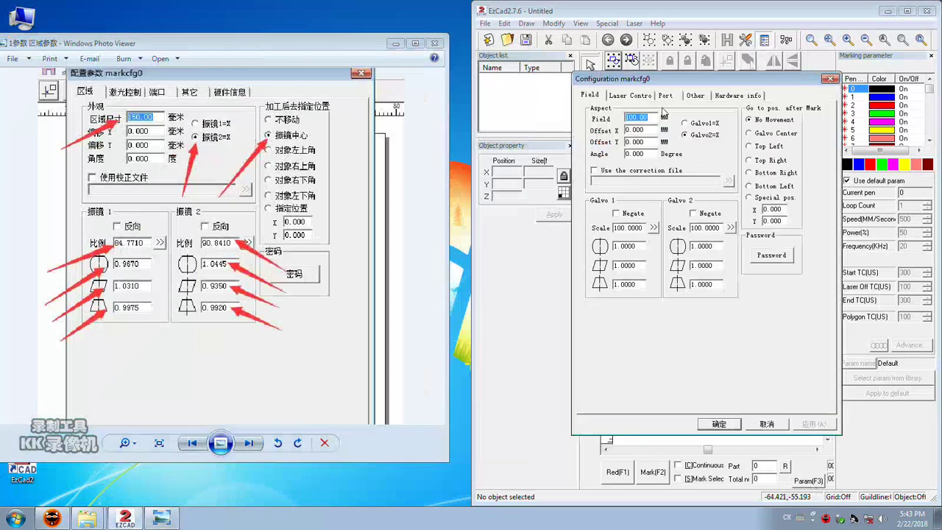
{"action": "type", "text": "150"}
{"action": "left_click", "coordinate": [750, 134]}
Step: Set the scale to 84.7710 for Galvo 1 and 90.8410 for Galvo 2, and their barrel corrections to 0.9670 and 1.0445
{"action": "left_click_drag", "start_coordinate": [646, 228], "coordinate": [604, 231]}
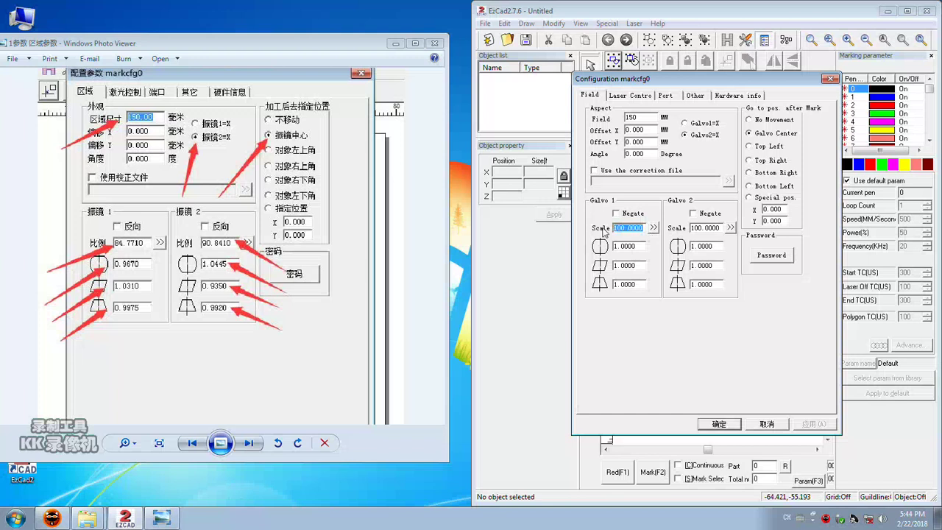
{"action": "type", "text": "84.7710"}
{"action": "left_click_drag", "start_coordinate": [723, 228], "coordinate": [693, 231]}
{"action": "type", "text": "9"}
{"action": "left_click_drag", "start_coordinate": [642, 247], "coordinate": [615, 248]}
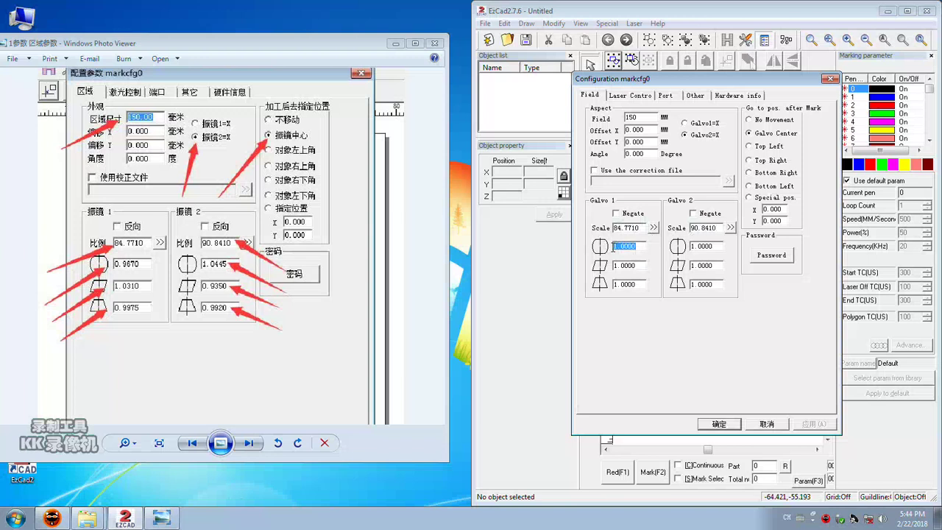
{"action": "type", "text": "0.9670"}
{"action": "left_click_drag", "start_coordinate": [717, 248], "coordinate": [703, 249]}
{"action": "type", "text": "445"}
Step: Set the parallelogram corrections to 1.0310 for Galvo 1 and 0.9350 for Galvo 2, and the trapezoid corrections to 0.9975 and 0.9920
{"action": "left_click_drag", "start_coordinate": [639, 266], "coordinate": [633, 265]}
{"action": "type", "text": "31"}
{"action": "left_click_drag", "start_coordinate": [719, 266], "coordinate": [691, 266]}
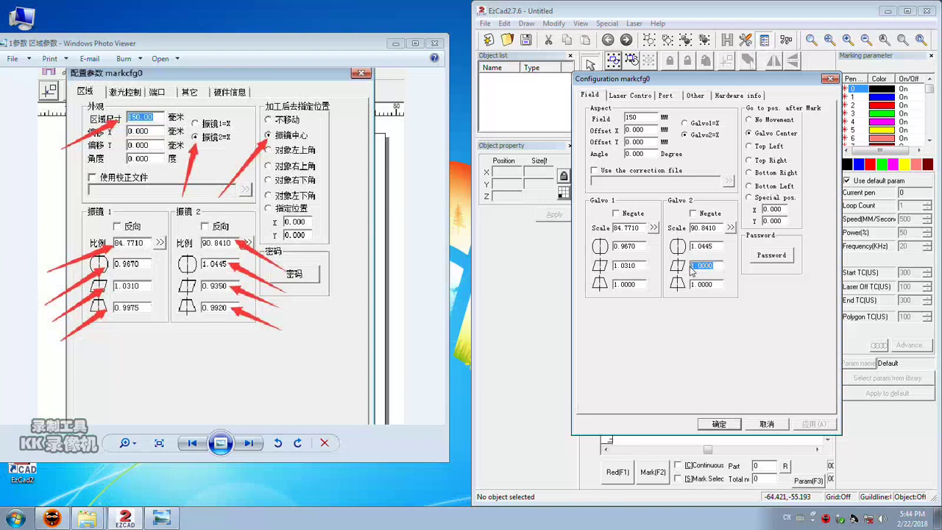
{"action": "type", "text": "0.9350"}
{"action": "left_click_drag", "start_coordinate": [639, 284], "coordinate": [616, 285]}
{"action": "type", "text": "0"}
{"action": "left_click_drag", "start_coordinate": [717, 286], "coordinate": [690, 287]}
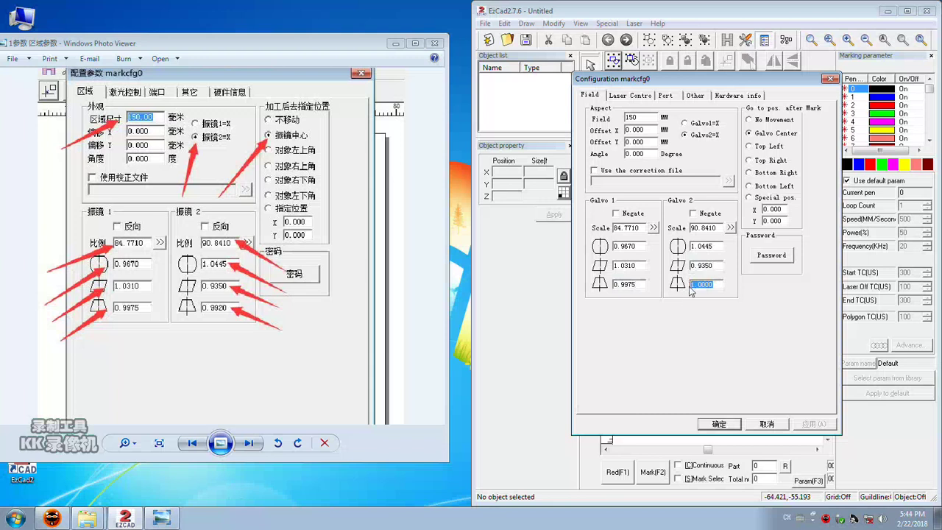
{"action": "type", "text": "0.9920"}
Step: Check the laser control settings and set the Start Marking IO input port to 15 in the marking configuration
{"action": "left_click", "coordinate": [633, 97]}
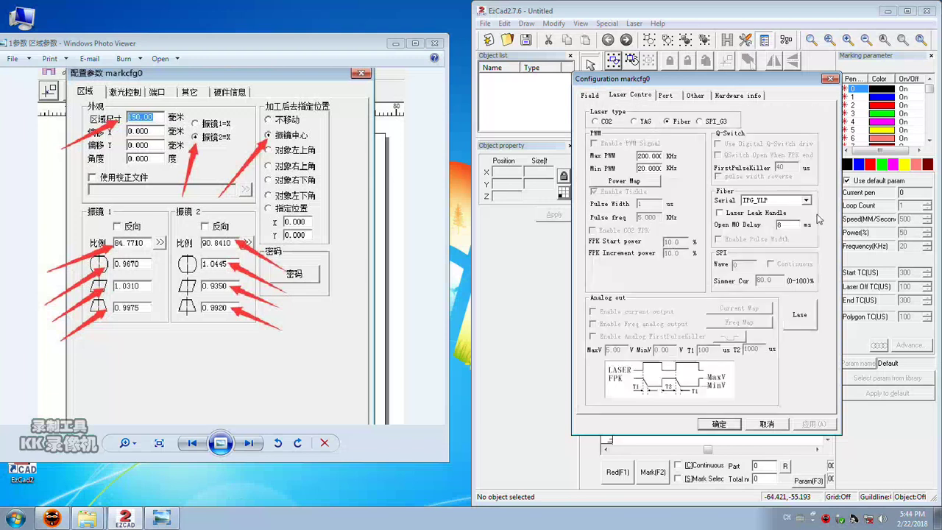
{"action": "left_click", "coordinate": [667, 98]}
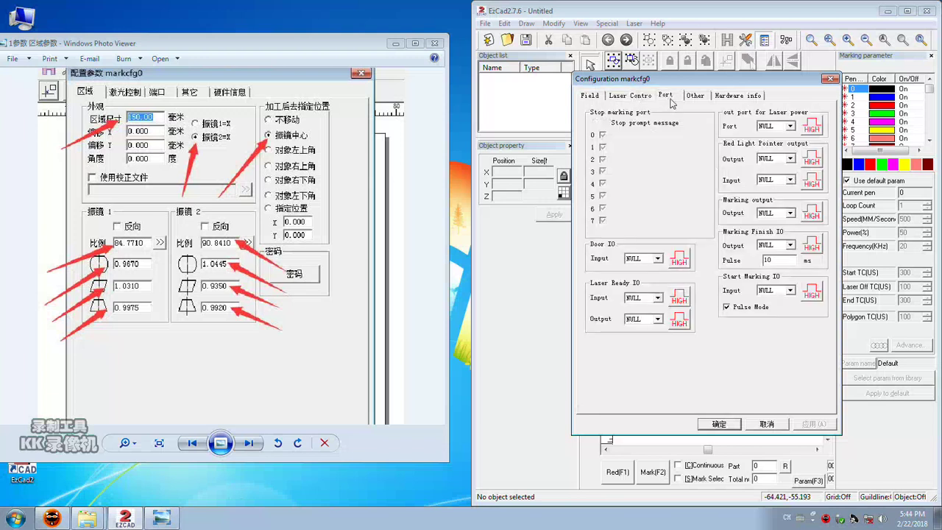
{"action": "left_click", "coordinate": [791, 290]}
{"action": "left_click_drag", "start_coordinate": [796, 322], "coordinate": [795, 352]}
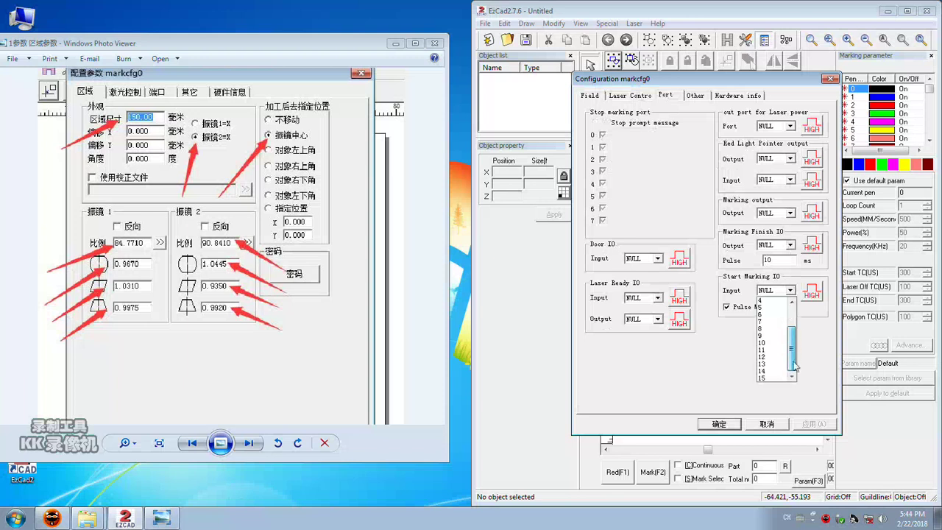
{"action": "left_click", "coordinate": [771, 379]}
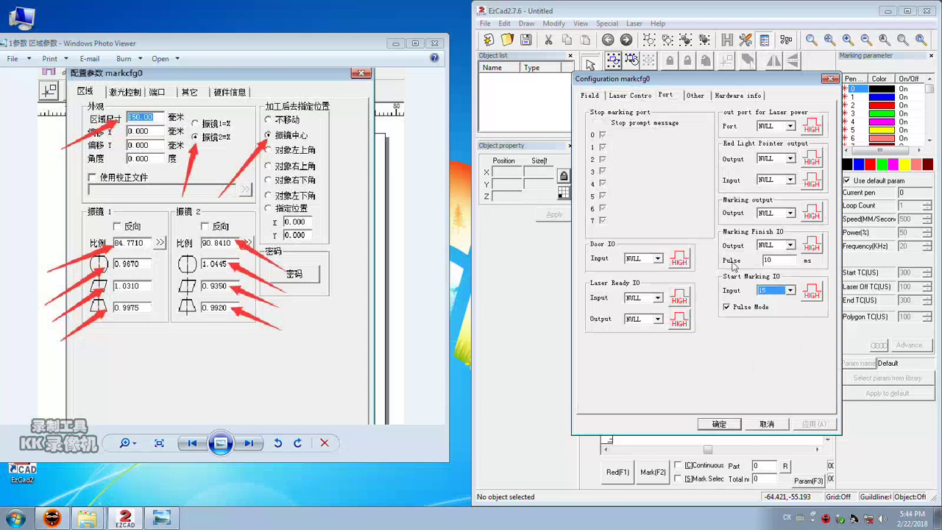
Step: Open the red light pointer settings and show the 4其他 红光指示 picture from Removable Disk (E:) enlarged beside them
{"action": "left_click", "coordinate": [697, 97]}
{"action": "left_click", "coordinate": [785, 146]}
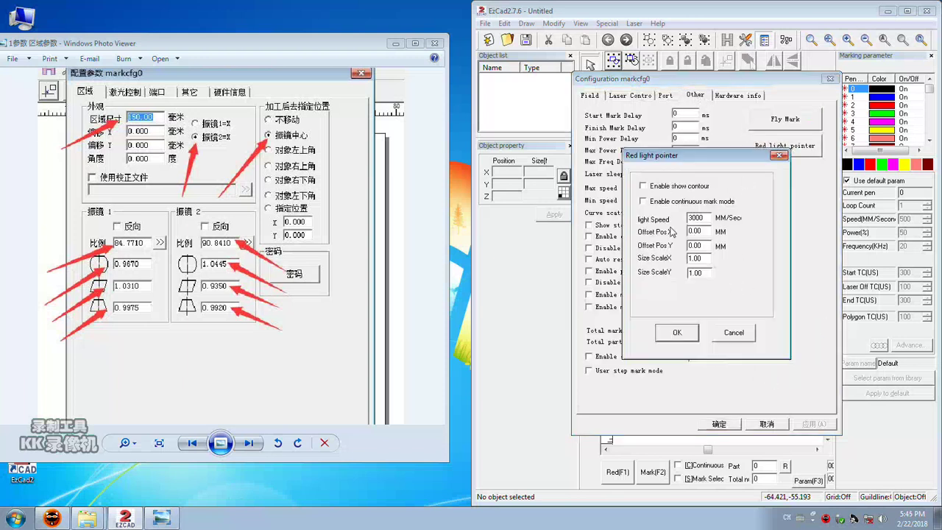
{"action": "left_click", "coordinate": [435, 43]}
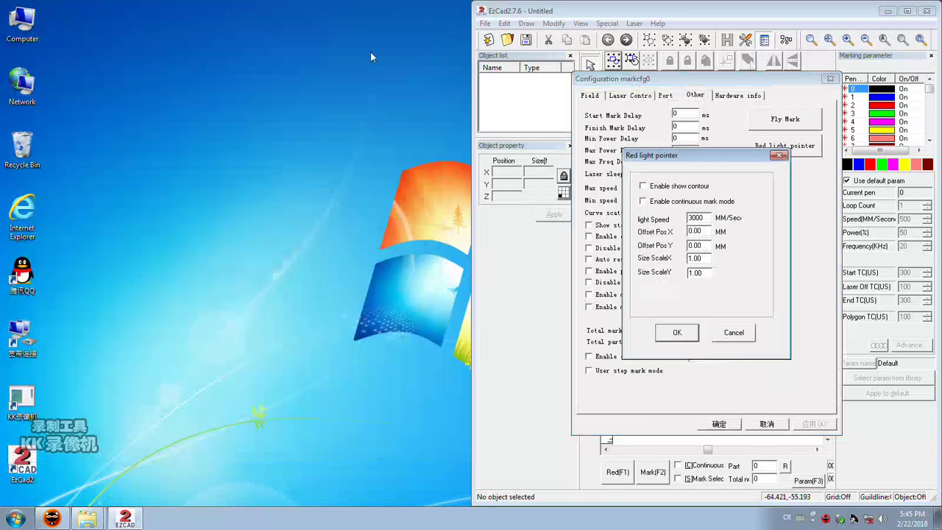
{"action": "left_click", "coordinate": [86, 519]}
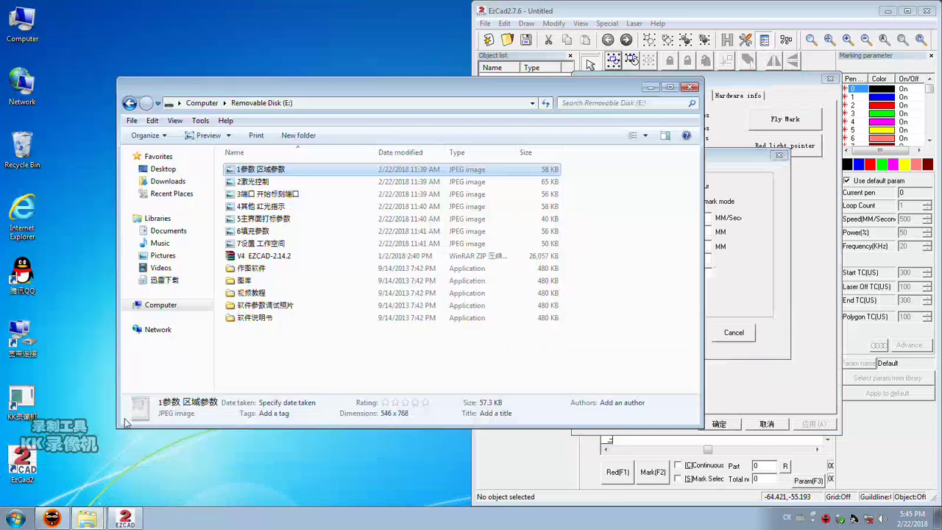
{"action": "left_click_drag", "start_coordinate": [392, 90], "coordinate": [297, 65]}
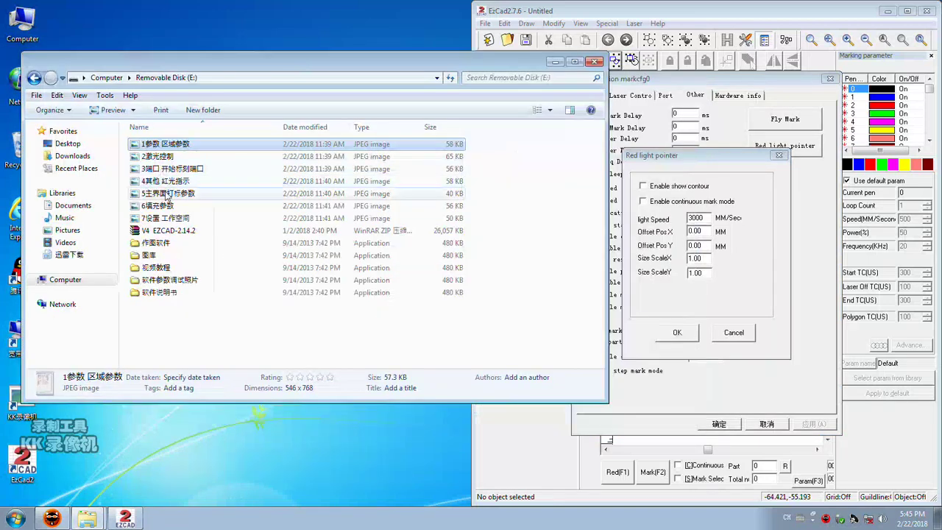
{"action": "double_click", "coordinate": [168, 185]}
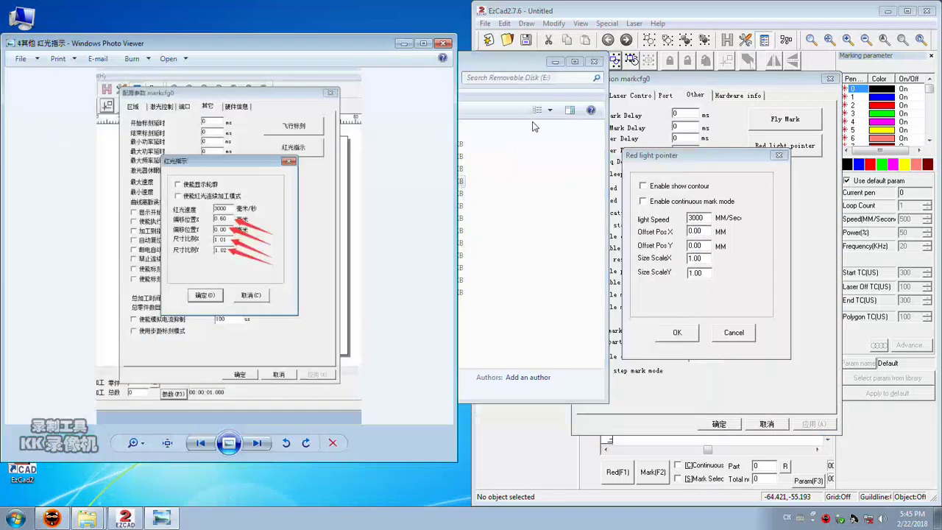
{"action": "scroll", "coordinate": [228, 255], "scroll_direction": "up", "scroll_amount": 3}
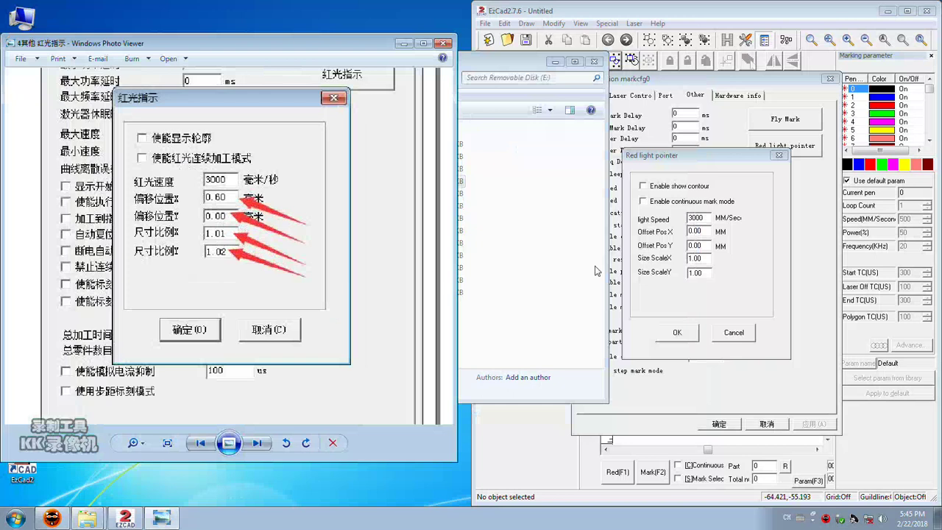
{"action": "scroll", "coordinate": [276, 192], "scroll_direction": "down", "scroll_amount": 2}
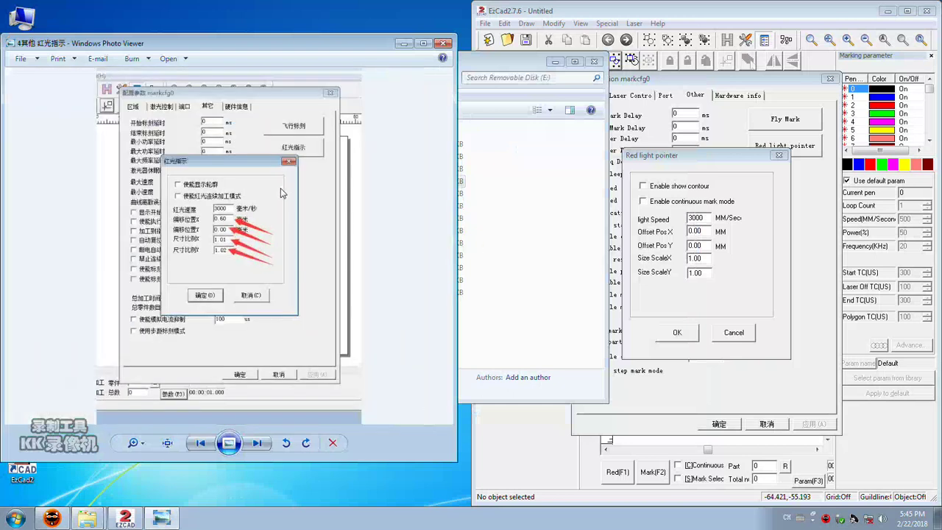
{"action": "scroll", "coordinate": [281, 187], "scroll_direction": "up", "scroll_amount": 1}
{"action": "scroll", "coordinate": [282, 197], "scroll_direction": "up", "scroll_amount": 1}
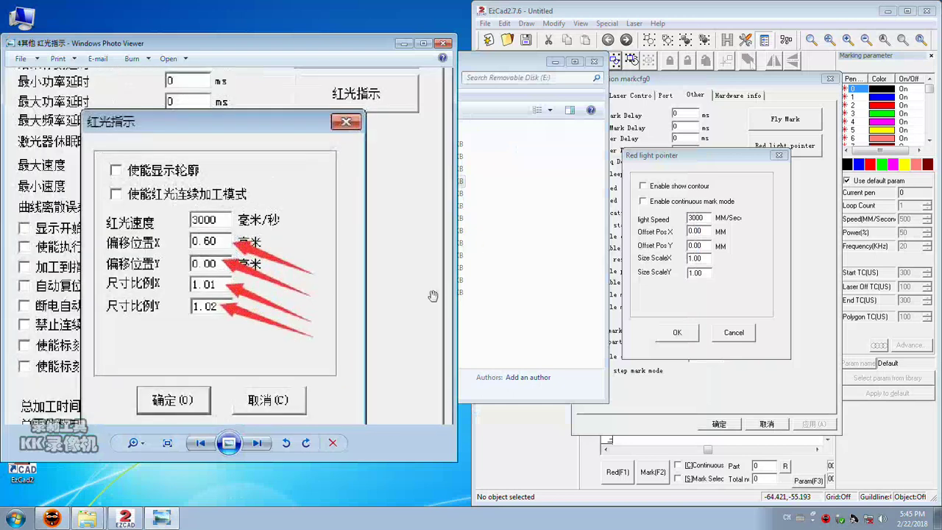
Step: Set the red light pointer's Offset Pos X to 0.60 mm, Size ScaleX to 1.01 and Size ScaleY to 1.02, and accept the configuration
{"action": "left_click", "coordinate": [709, 230]}
{"action": "left_click_drag", "start_coordinate": [708, 230], "coordinate": [697, 231]}
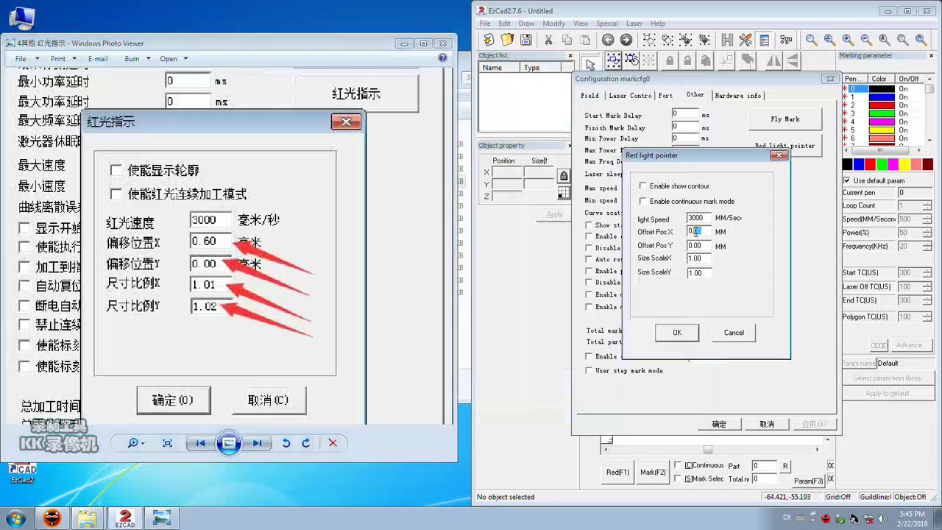
{"action": "type", "text": "60"}
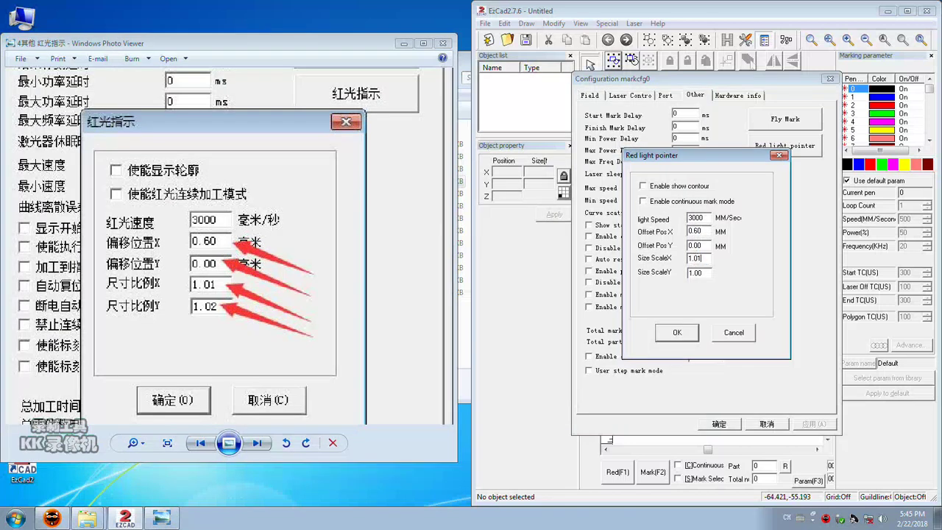
{"action": "left_click", "coordinate": [703, 274]}
{"action": "left_click", "coordinate": [677, 334]}
{"action": "left_click", "coordinate": [726, 426]}
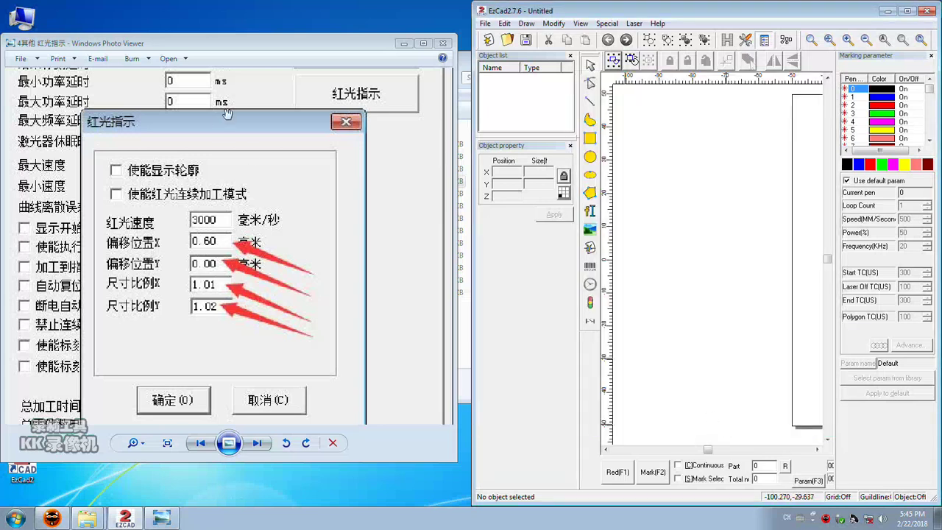
Step: Following the 5主界面打标参数 picture, turn off the default parameters for pen 0 and set Start TC to -100 and Laser Off TC to 208
{"action": "left_click", "coordinate": [258, 446]}
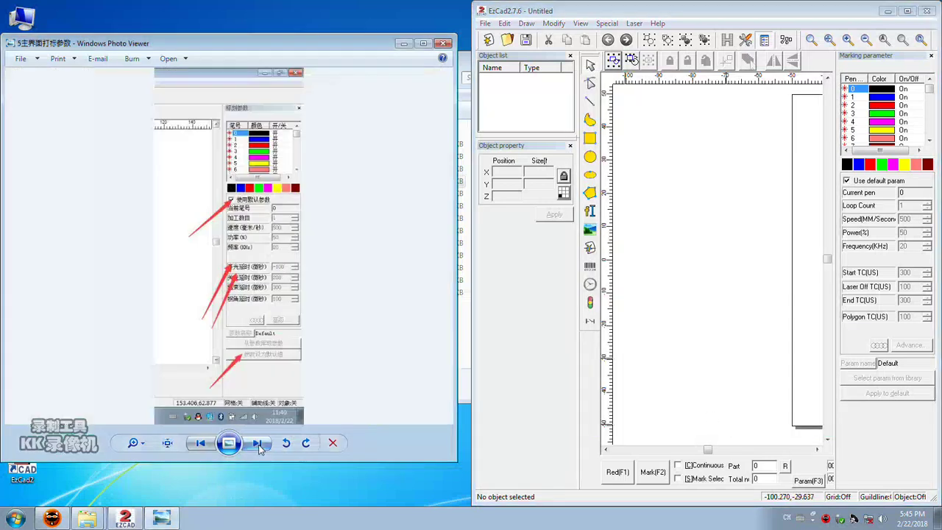
{"action": "scroll", "coordinate": [304, 261], "scroll_direction": "up", "scroll_amount": 2}
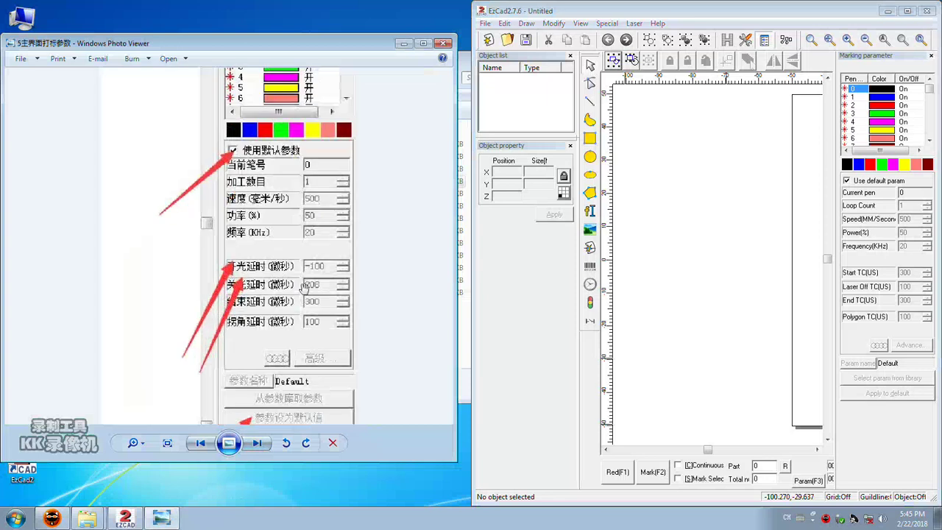
{"action": "left_click", "coordinate": [847, 181]}
{"action": "left_click_drag", "start_coordinate": [912, 272], "coordinate": [888, 275]}
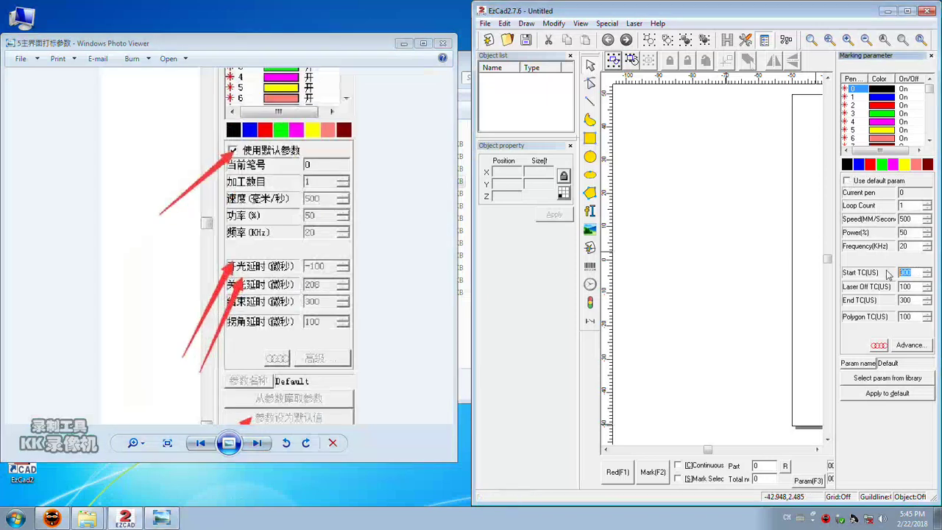
{"action": "type", "text": "-1"}
{"action": "left_click_drag", "start_coordinate": [913, 287], "coordinate": [901, 286]}
{"action": "type", "text": "208"}
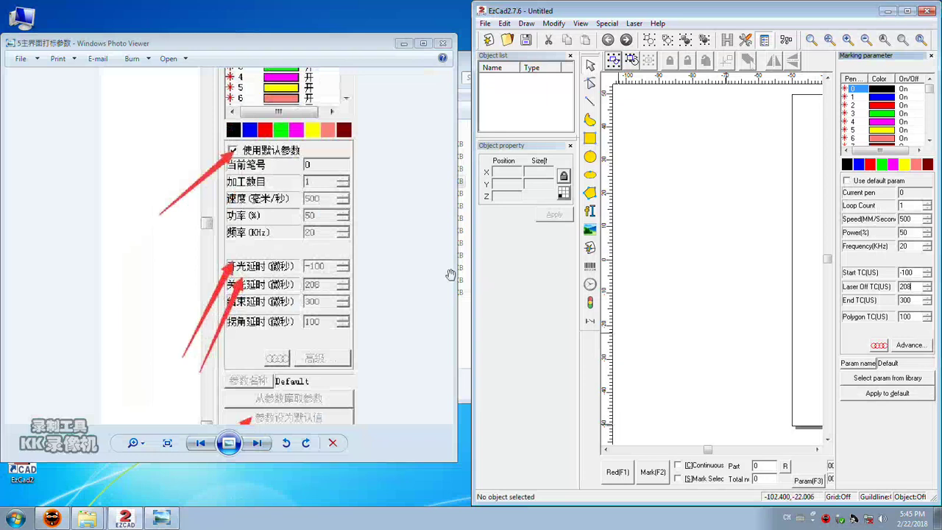
Step: Save pen 0's current marking parameters as the default, as the reference picture indicates
{"action": "left_click_drag", "start_coordinate": [315, 281], "coordinate": [320, 227]}
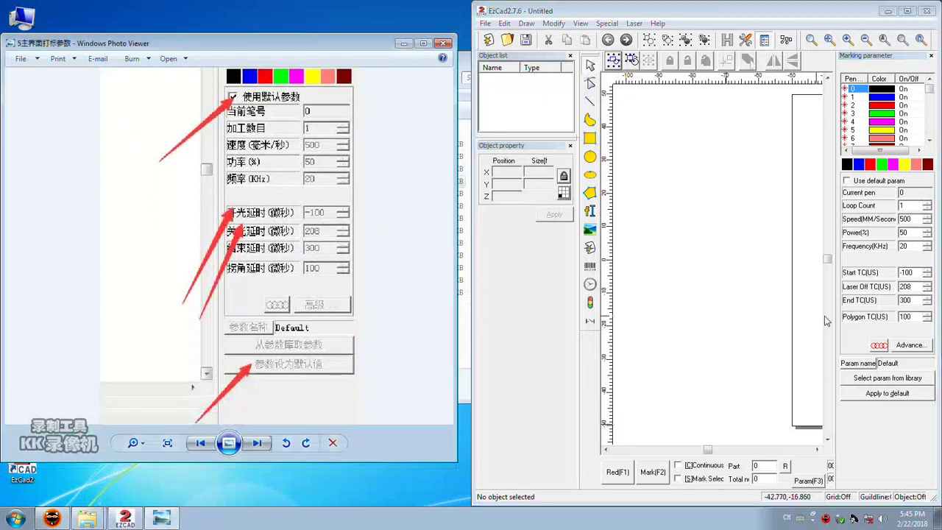
{"action": "left_click", "coordinate": [906, 396]}
{"action": "left_click", "coordinate": [721, 286]}
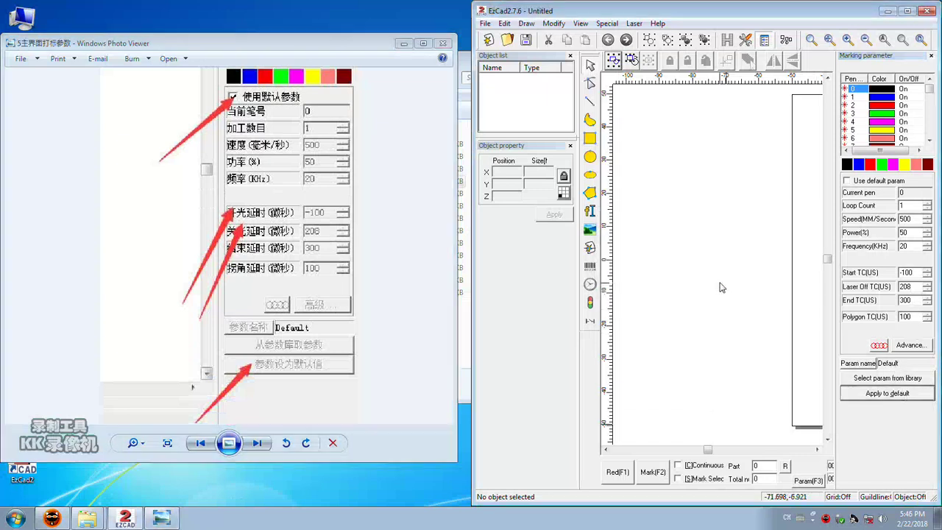
Step: Show the 6填充参数 picture enlarged for reference, and place a TEXT object near the middle of the maximized EzCad work area
{"action": "left_click", "coordinate": [257, 442]}
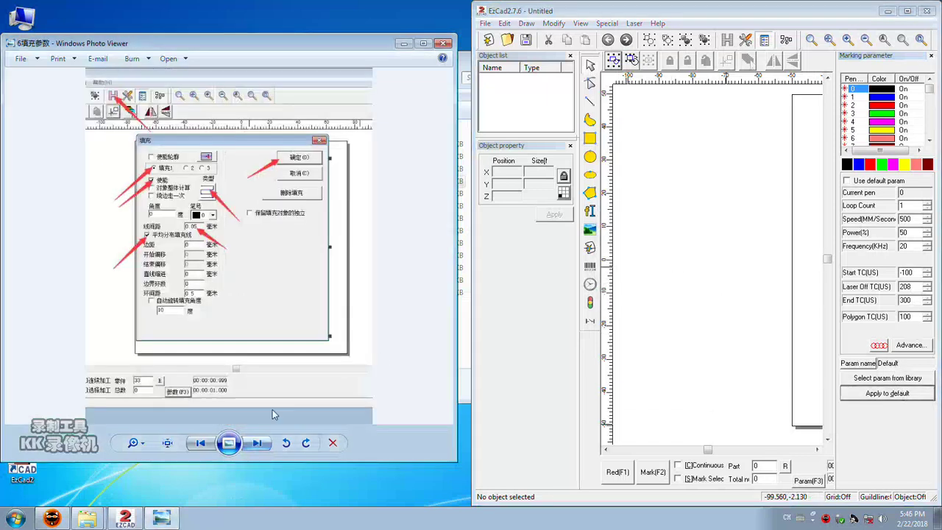
{"action": "scroll", "coordinate": [168, 183], "scroll_direction": "up", "scroll_amount": 3}
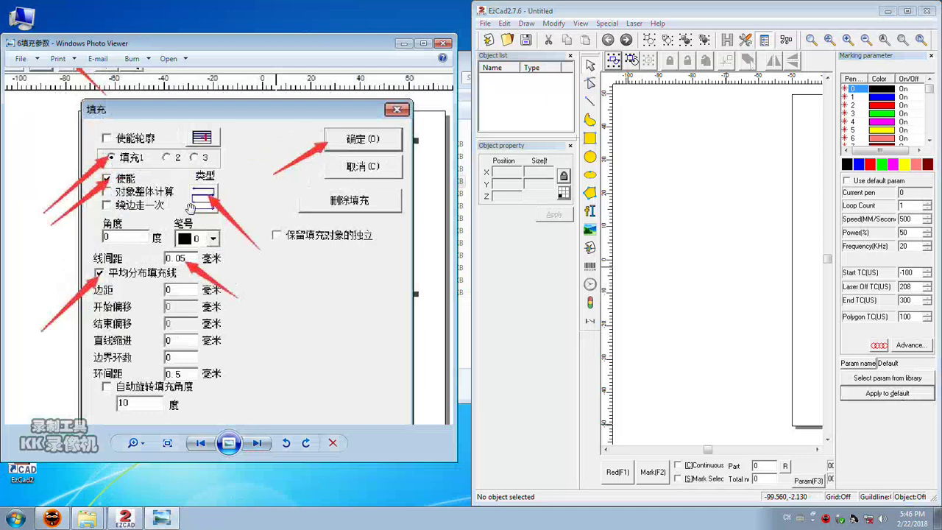
{"action": "left_click", "coordinate": [908, 11]}
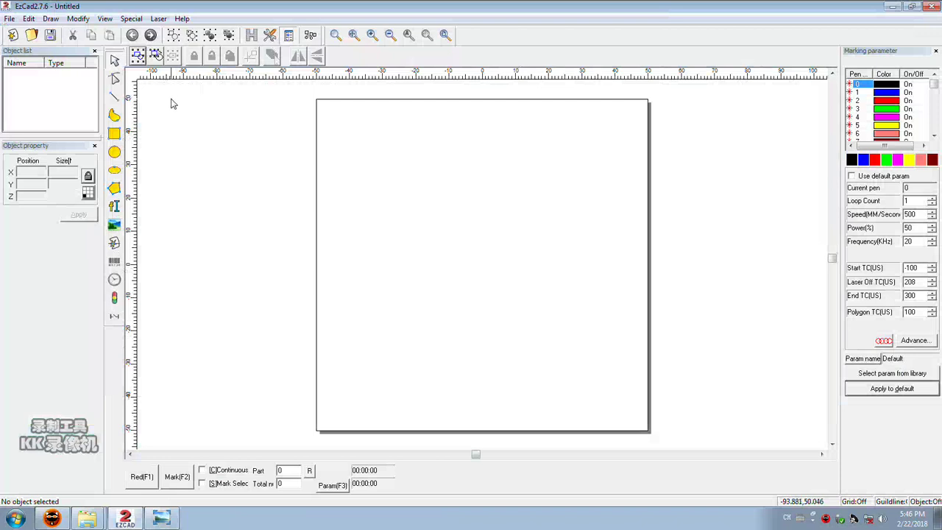
{"action": "left_click", "coordinate": [114, 207]}
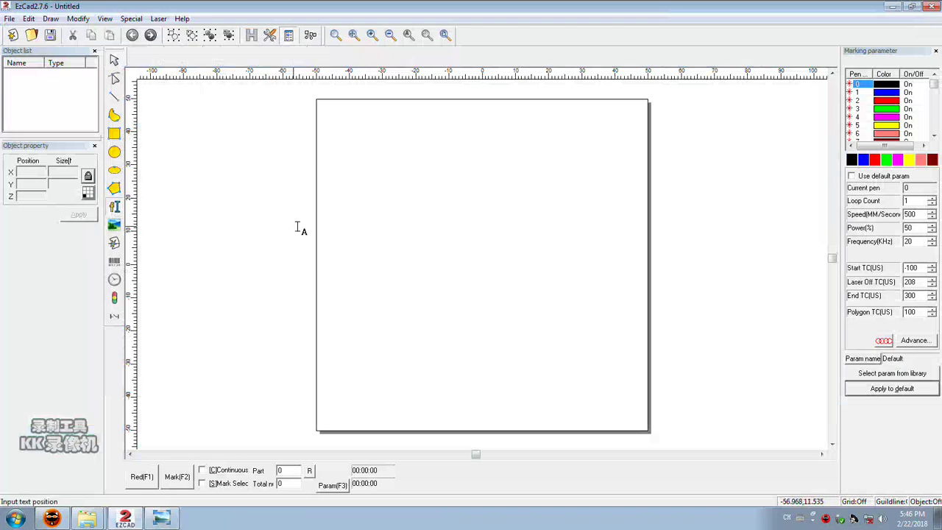
{"action": "left_click", "coordinate": [435, 263]}
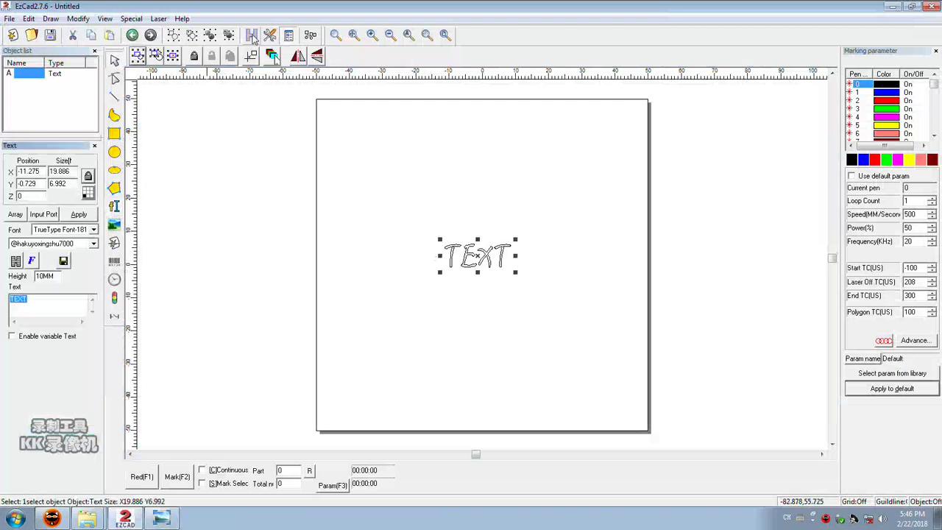
Step: Hatch the text with Mark Contour and All calc off, angle 0, line space 0.05 mm, edge offset 0 and loop distance 0
{"action": "left_click", "coordinate": [251, 36]}
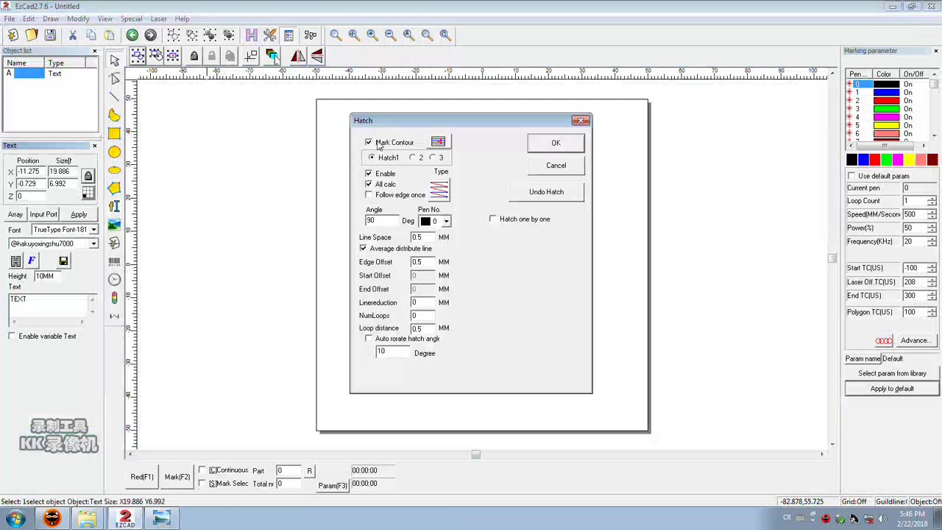
{"action": "left_click", "coordinate": [370, 142]}
{"action": "left_click", "coordinate": [370, 185]}
{"action": "double_click", "coordinate": [368, 222]}
{"action": "type", "text": "0"}
{"action": "left_click", "coordinate": [417, 237]}
{"action": "type", "text": "0"}
{"action": "double_click", "coordinate": [419, 262]}
{"action": "type", "text": "0"}
{"action": "double_click", "coordinate": [418, 328]}
{"action": "type", "text": "0"}
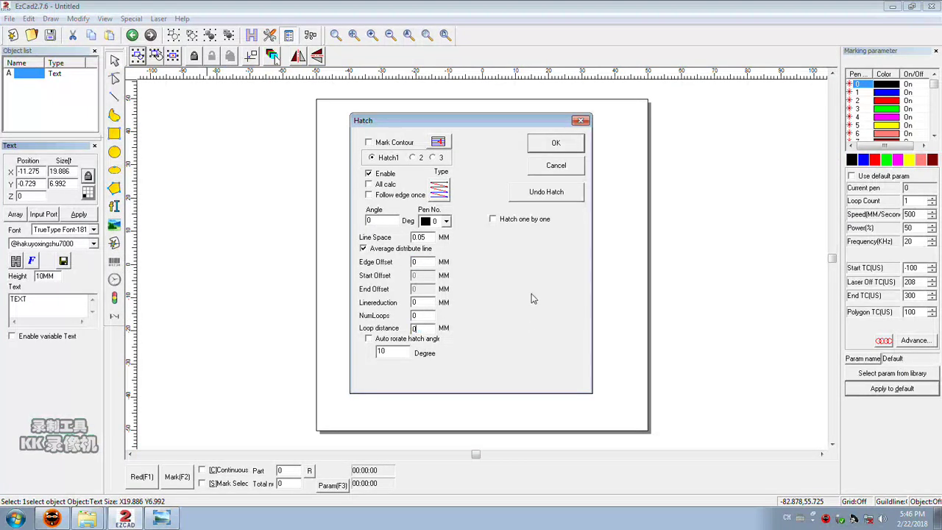
{"action": "left_click", "coordinate": [556, 143]}
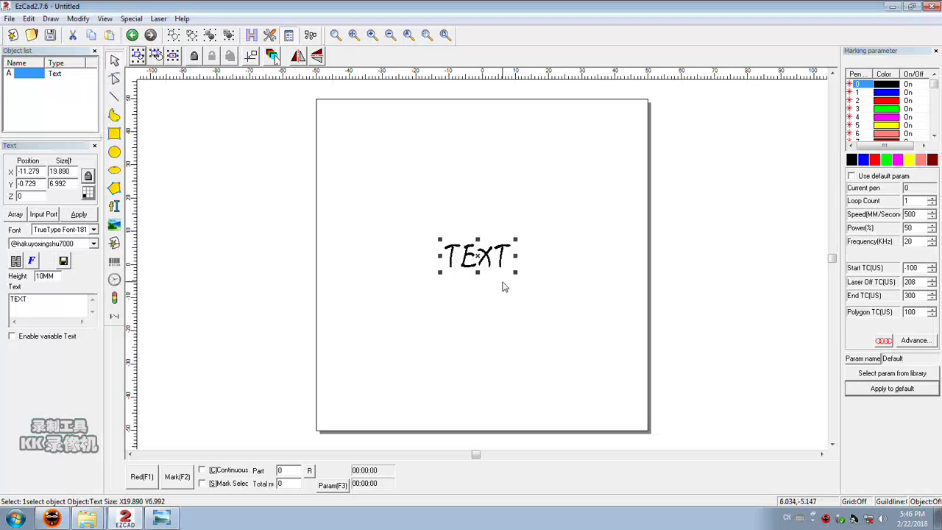
Step: Replace the hatched text with a new one hatched with the stored settings as a test, and clear it from the work area
{"action": "key", "text": "Delete"}
{"action": "left_click", "coordinate": [114, 206]}
{"action": "left_click", "coordinate": [489, 273]}
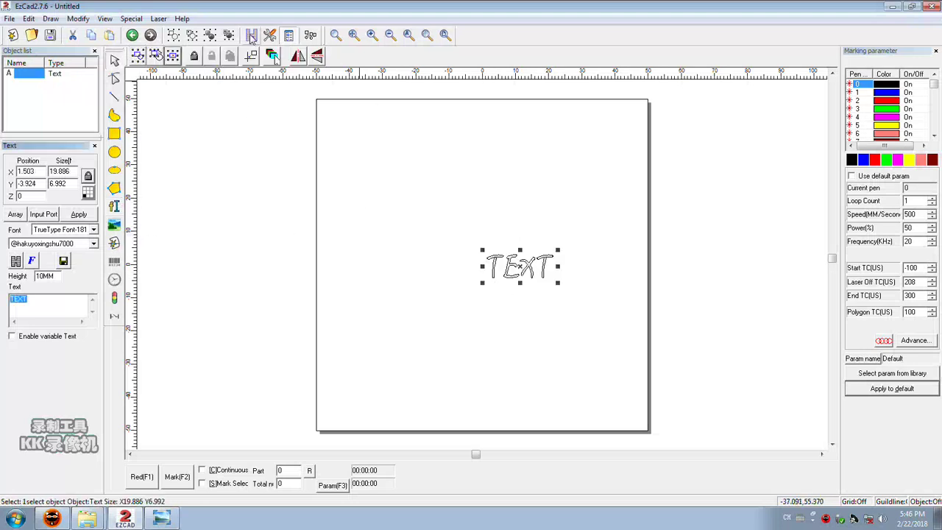
{"action": "left_click", "coordinate": [250, 34]}
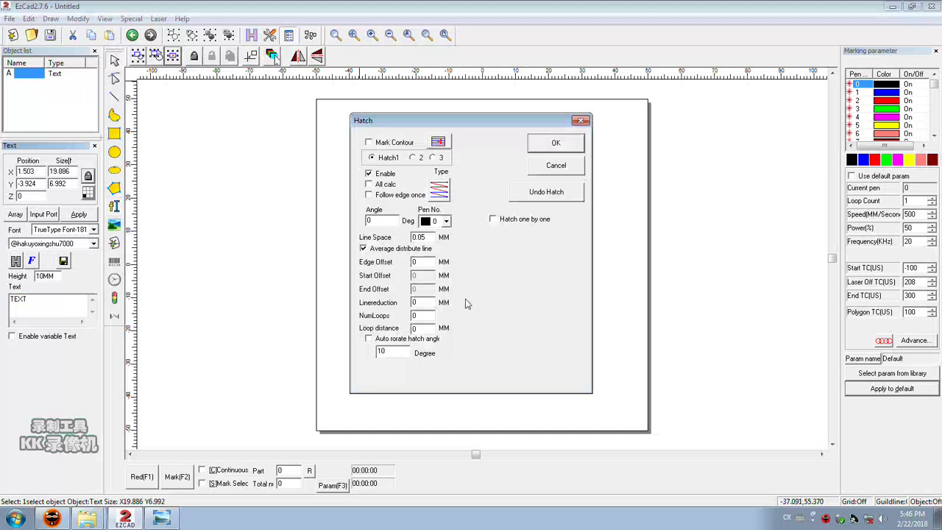
{"action": "left_click", "coordinate": [558, 147]}
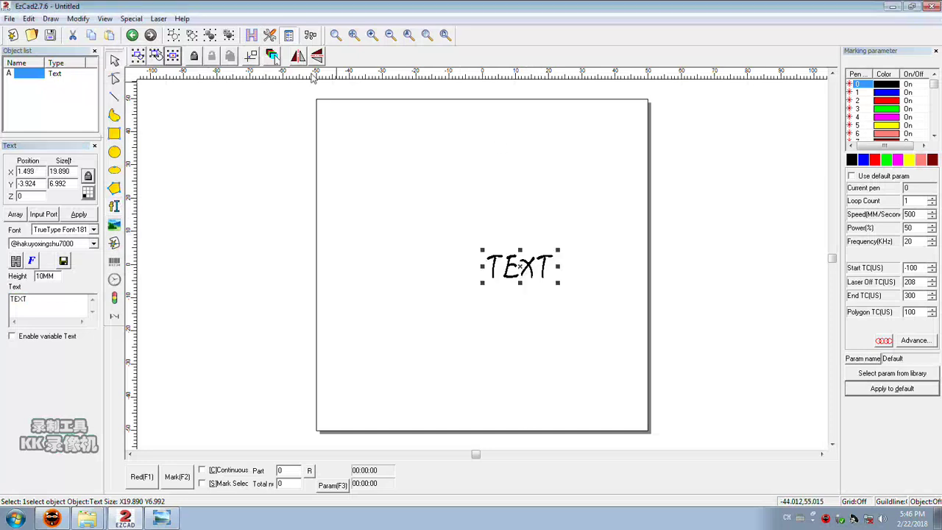
{"action": "key", "text": "Delete"}
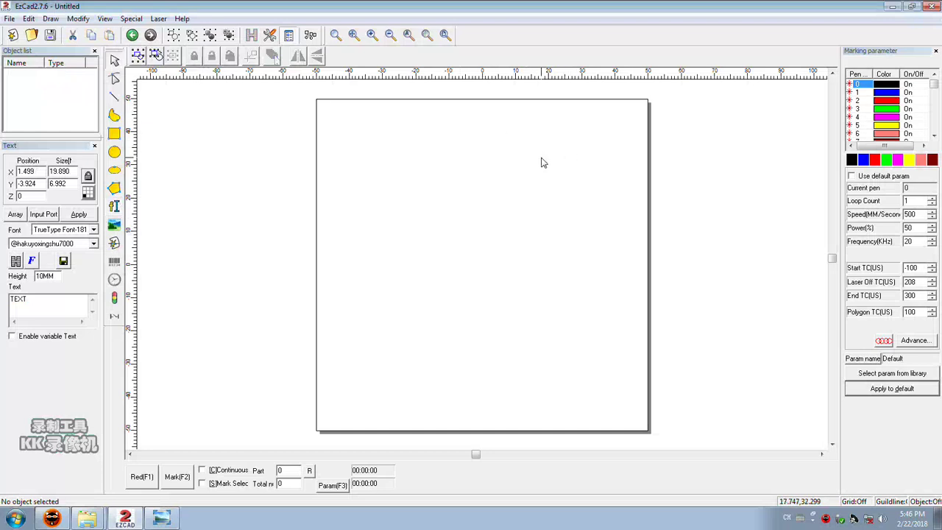
Step: Restore the EzCad window to a smaller size and place it beside the 6填充参数 picture
{"action": "left_click", "coordinate": [911, 6]}
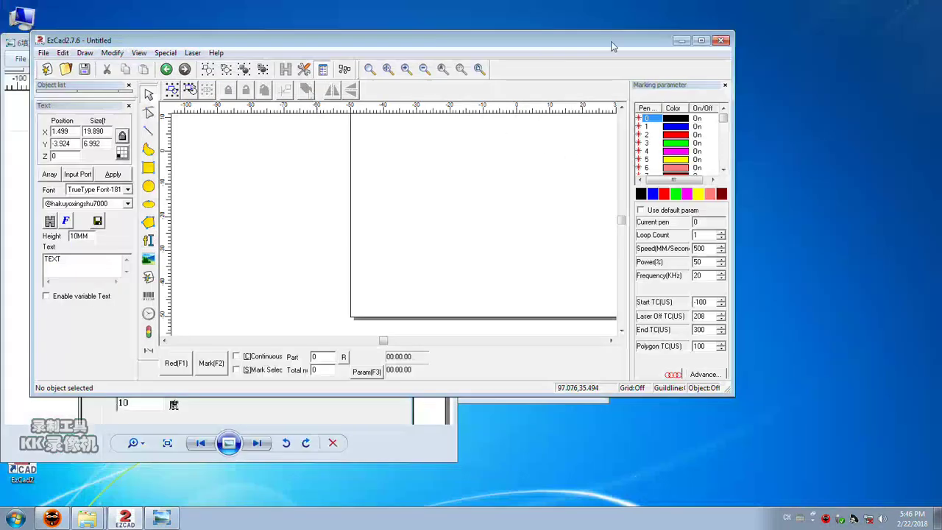
{"action": "left_click_drag", "start_coordinate": [376, 46], "coordinate": [898, 46]}
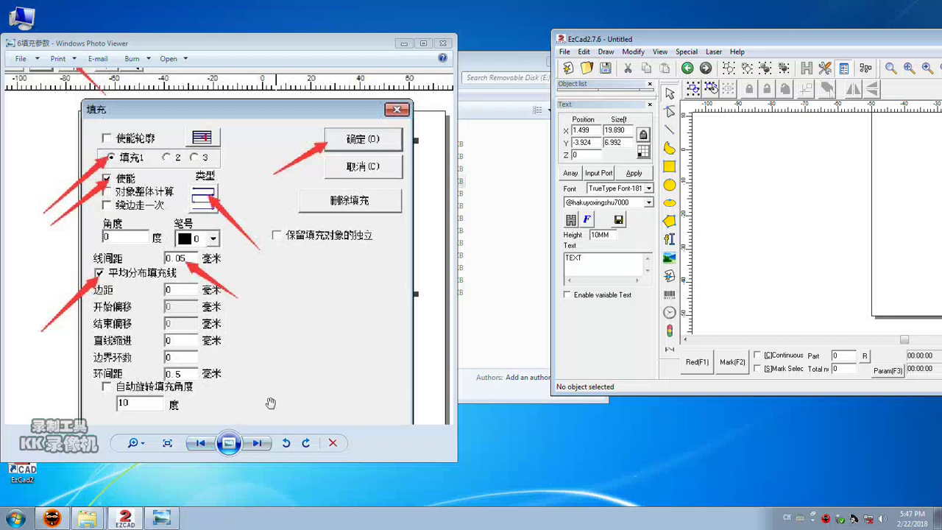
Step: Following the 7设置 工作空间 picture, set the EzCad workspace's left bottom corner to X -75, Y -75 and its size to 150 x 150 mm
{"action": "left_click", "coordinate": [266, 449]}
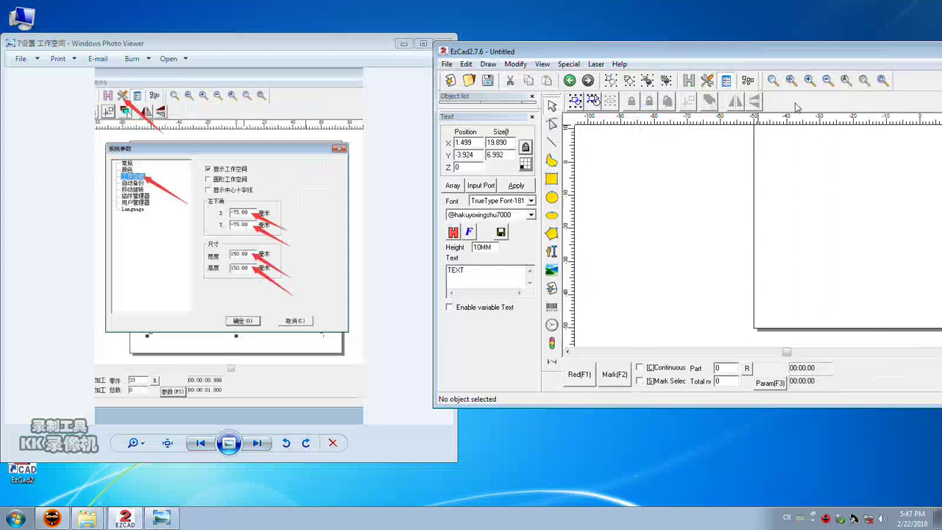
{"action": "left_click", "coordinate": [707, 81]}
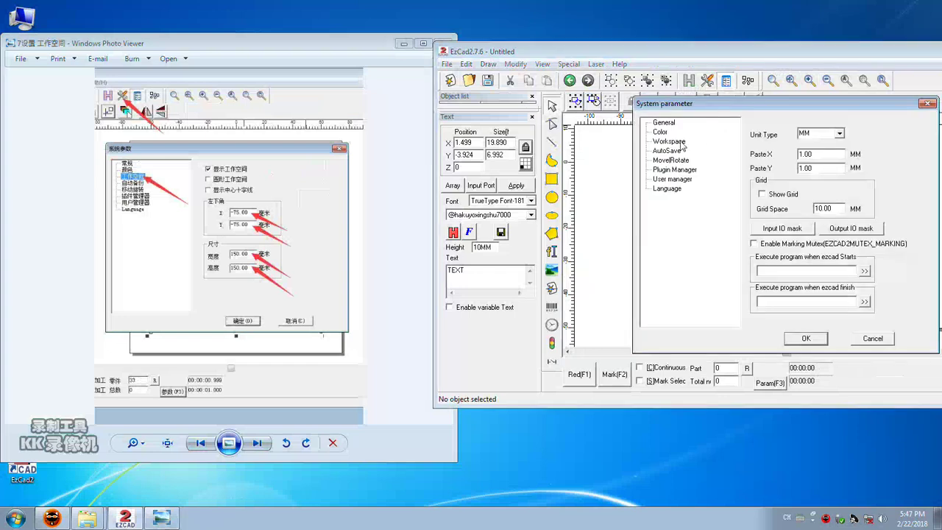
{"action": "left_click", "coordinate": [676, 146]}
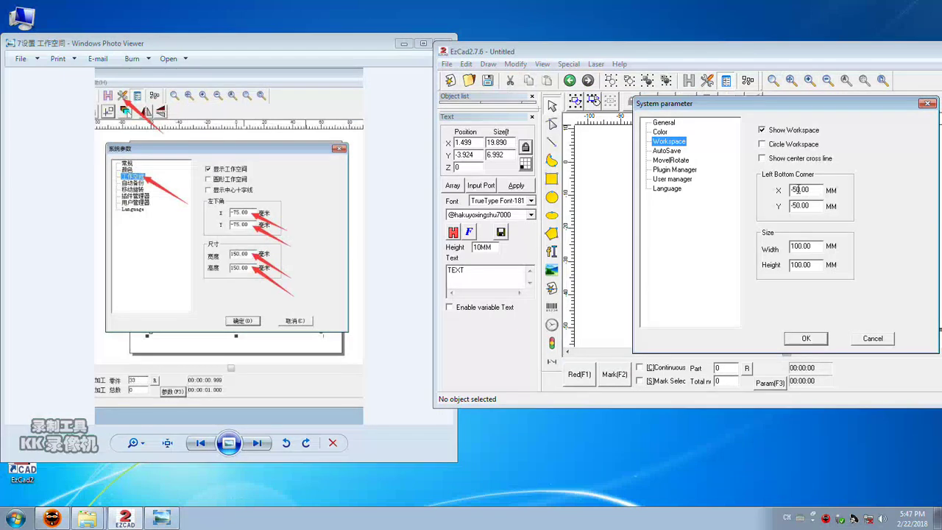
{"action": "left_click", "coordinate": [800, 190]}
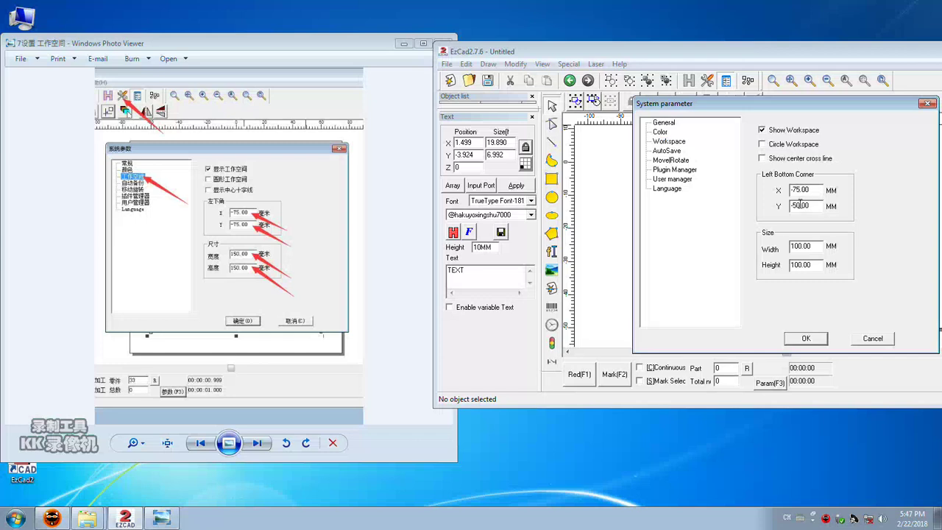
{"action": "type", "text": "-75"}
{"action": "left_click", "coordinate": [818, 340]}
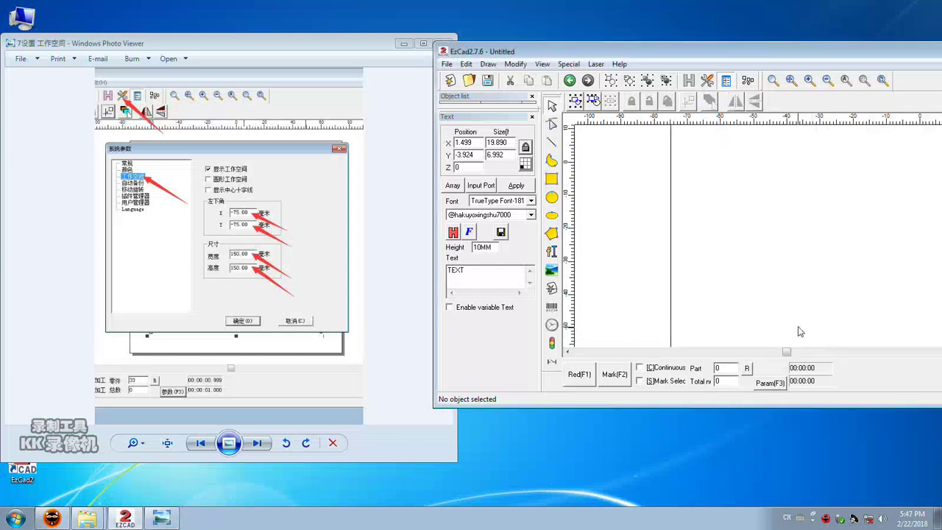
Step: Review the reference pictures once more, from 1参数 区域参数 to 4其他 红光指示
{"action": "left_click", "coordinate": [257, 444]}
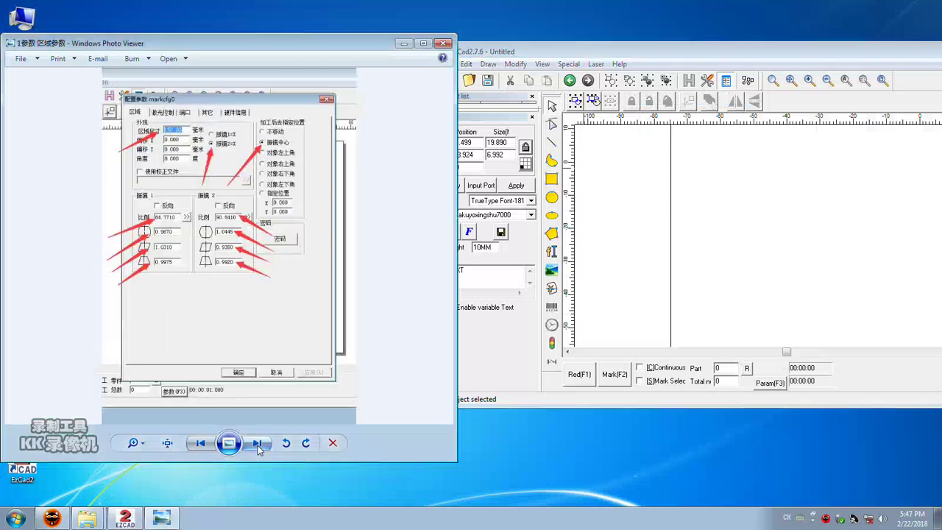
{"action": "left_click", "coordinate": [257, 444]}
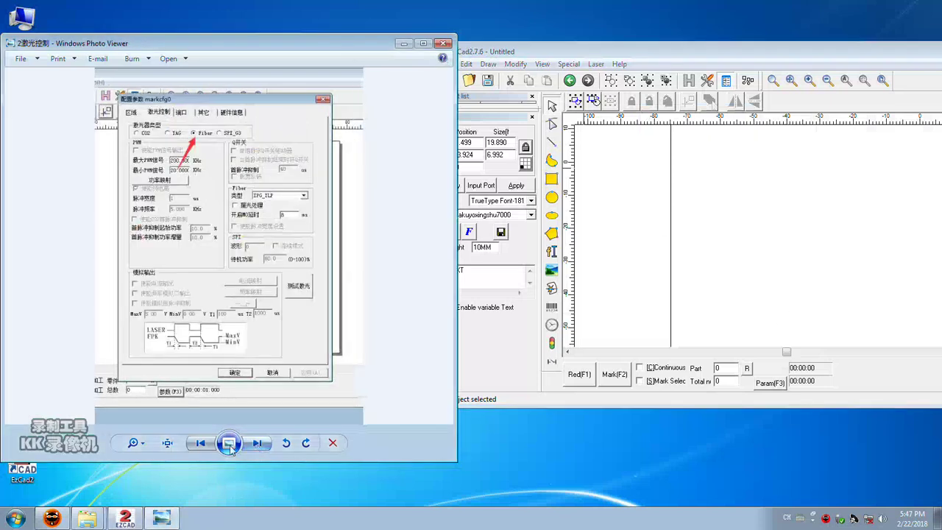
{"action": "left_click", "coordinate": [204, 446]}
{"action": "left_click", "coordinate": [264, 444]}
{"action": "left_click", "coordinate": [264, 445]}
{"action": "left_click", "coordinate": [265, 445]}
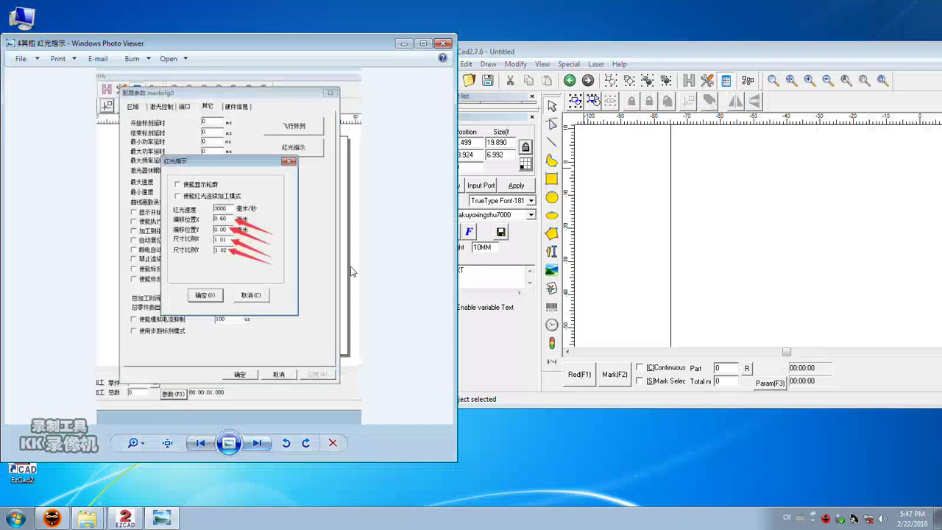
Step: Close the picture viewer and the Removable Disk (E:) folder window, and maximize the EzCad window
{"action": "left_click", "coordinate": [444, 43]}
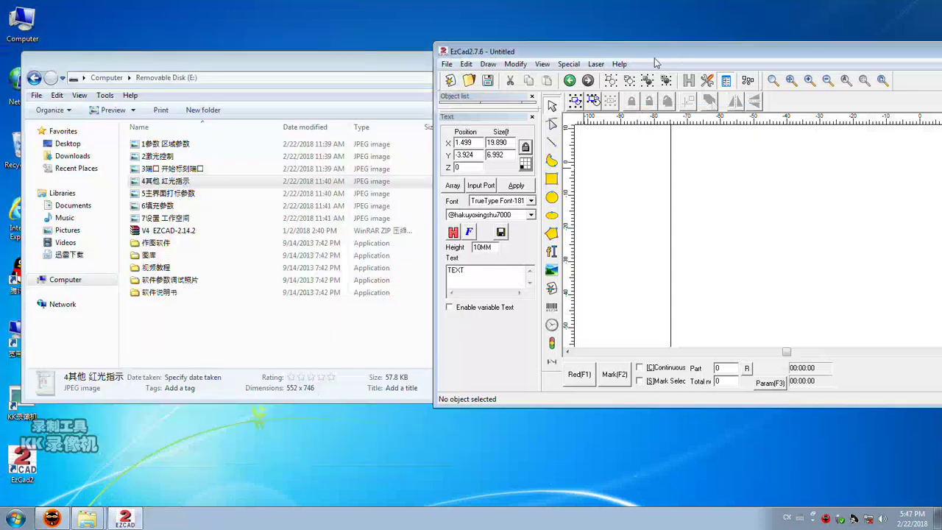
{"action": "left_click", "coordinate": [396, 60]}
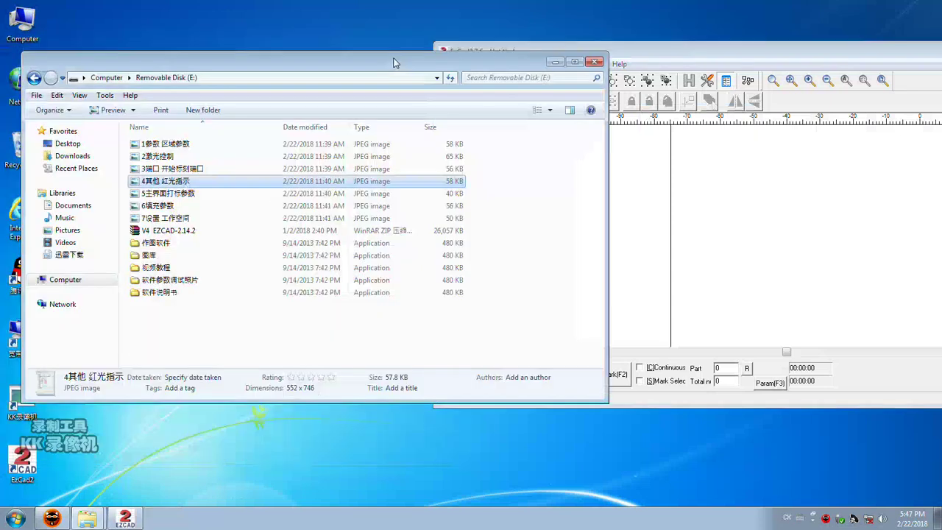
{"action": "left_click", "coordinate": [597, 62]}
{"action": "left_click_drag", "start_coordinate": [442, 52], "coordinate": [125, 52]}
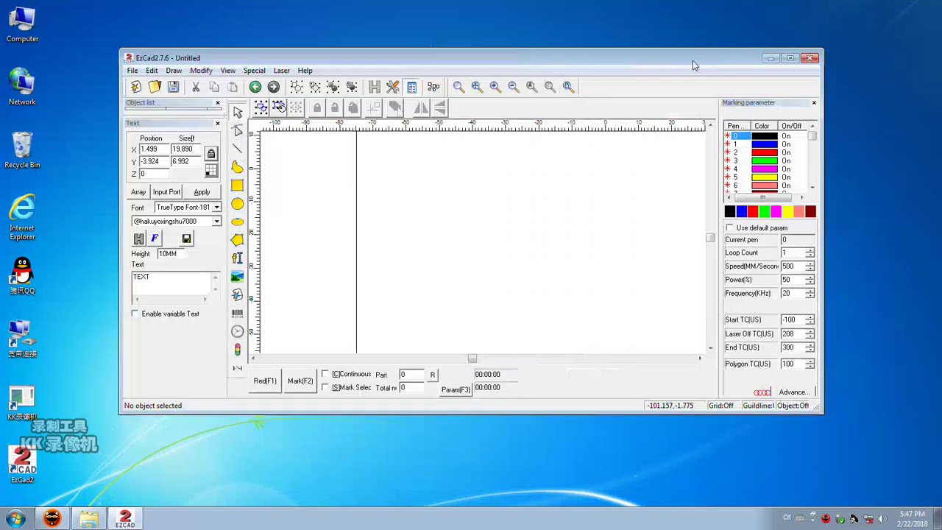
{"action": "double_click", "coordinate": [781, 55]}
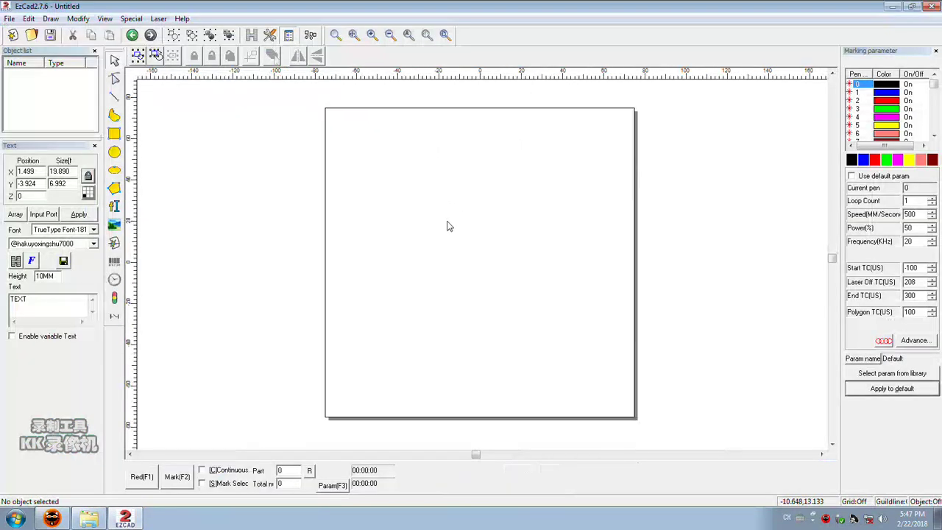
Step: Place a TEXT object near the middle of the work area and hatch it with the stored settings
{"action": "left_click", "coordinate": [114, 206]}
{"action": "left_click", "coordinate": [461, 267]}
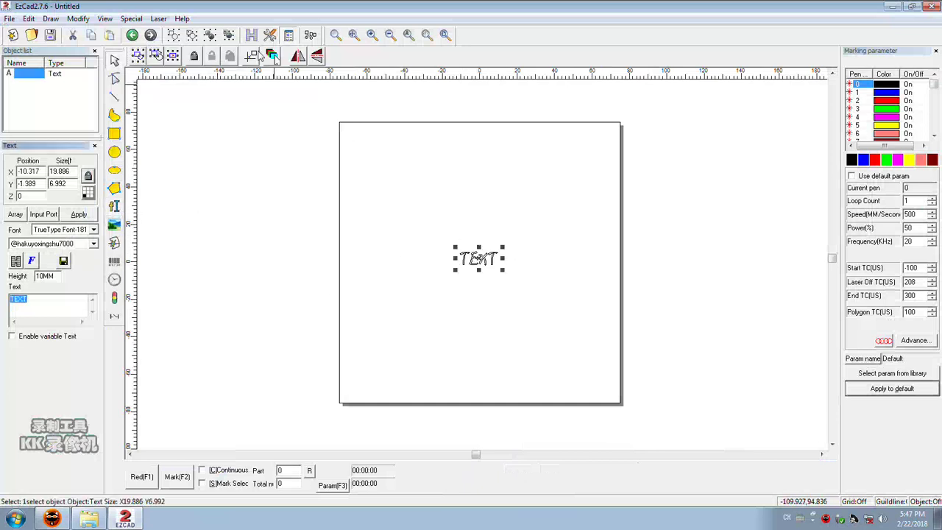
{"action": "left_click", "coordinate": [271, 53]}
{"action": "left_click", "coordinate": [556, 145]}
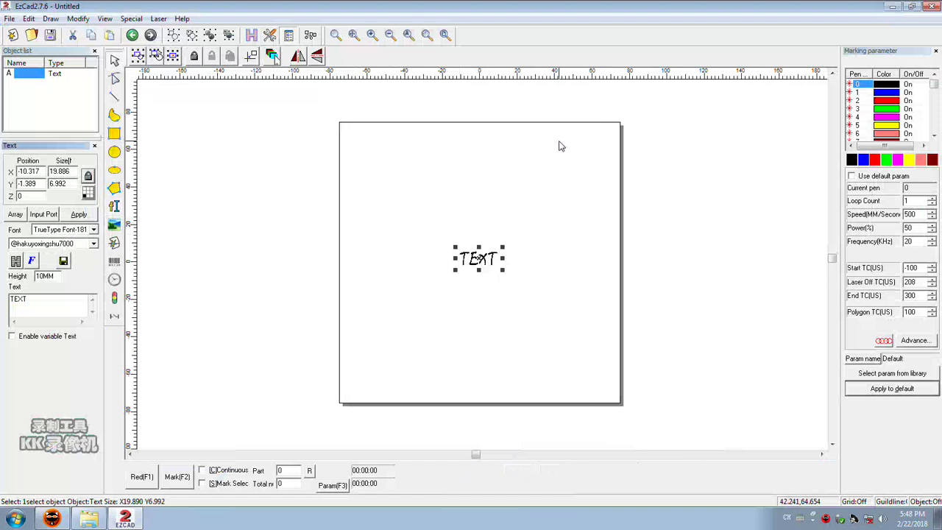
Step: Preview the hatched text twice with the red light, stopping it each time, and mark the text with the laser
{"action": "left_click", "coordinate": [151, 479]}
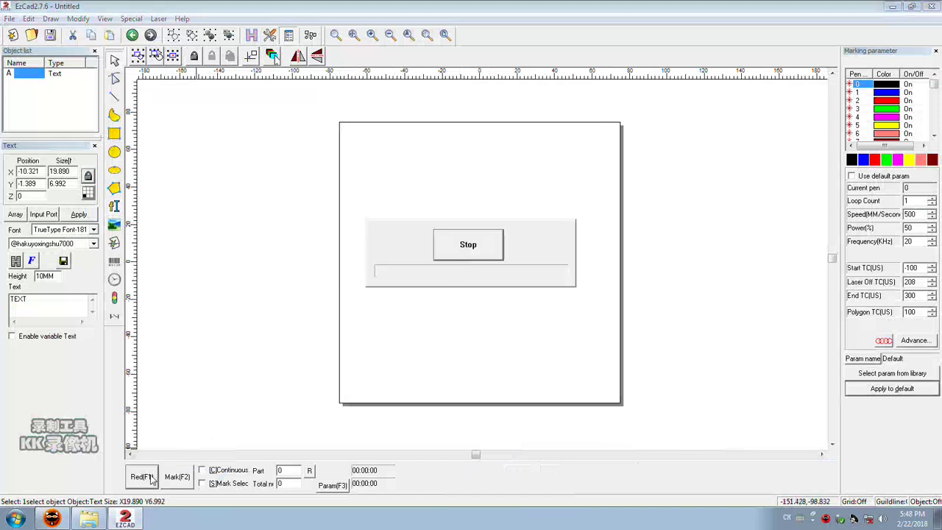
{"action": "left_click", "coordinate": [467, 251]}
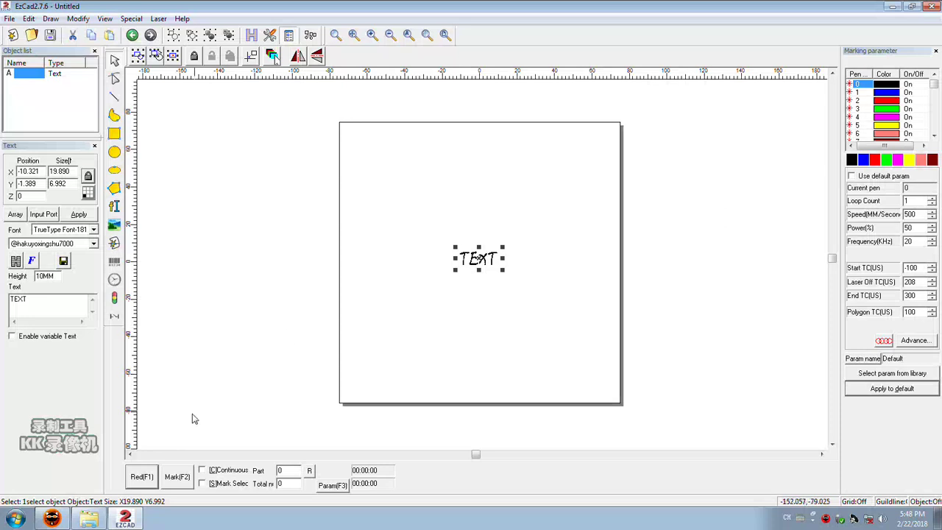
{"action": "left_click", "coordinate": [143, 477]}
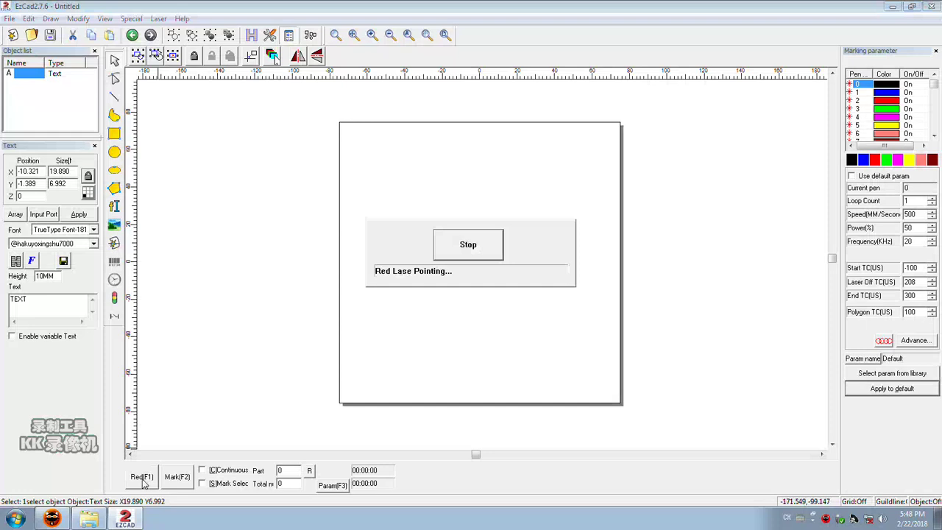
{"action": "left_click", "coordinate": [473, 255]}
{"action": "left_click", "coordinate": [178, 477]}
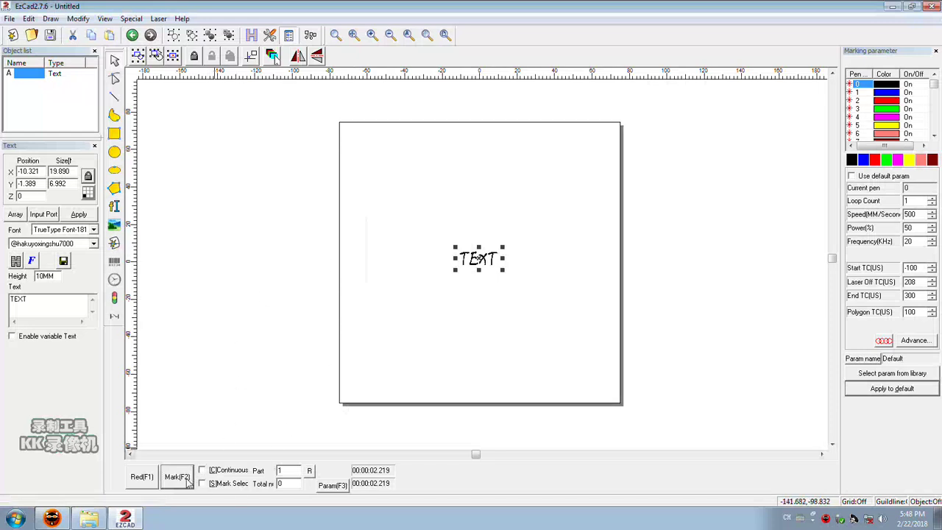
Step: Run one more red light preview of the text, stop it, and mark the text a second time
{"action": "left_click", "coordinate": [137, 479]}
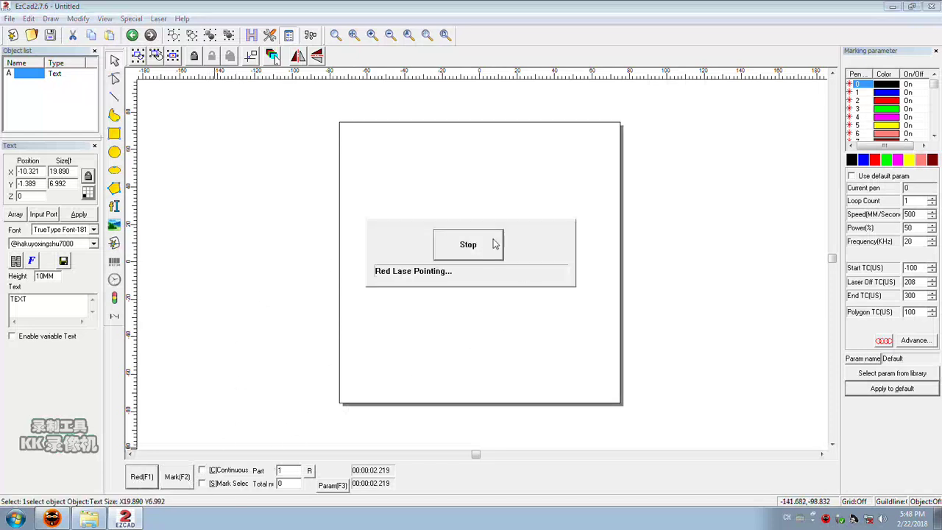
{"action": "left_click", "coordinate": [474, 253]}
{"action": "left_click", "coordinate": [179, 477]}
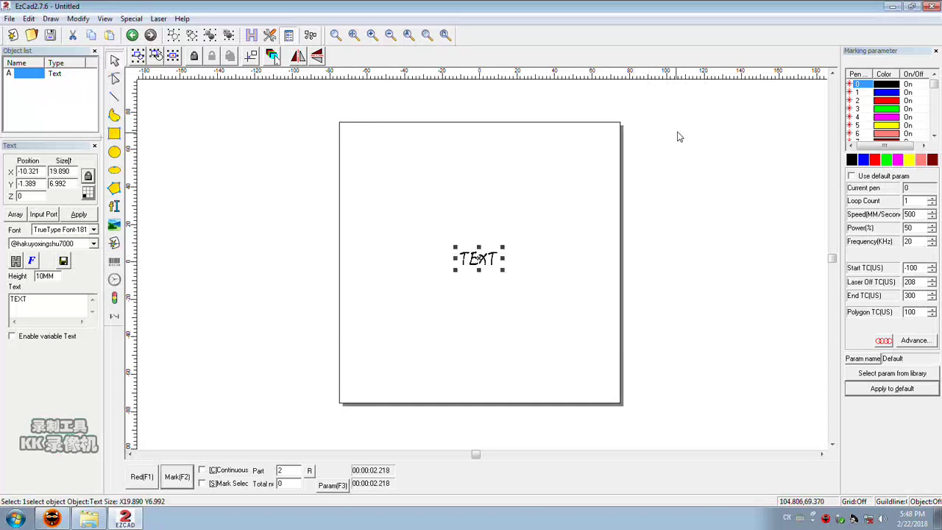
Step: Close EzCad without saving the changes to the untitled drawing
{"action": "left_click", "coordinate": [929, 6]}
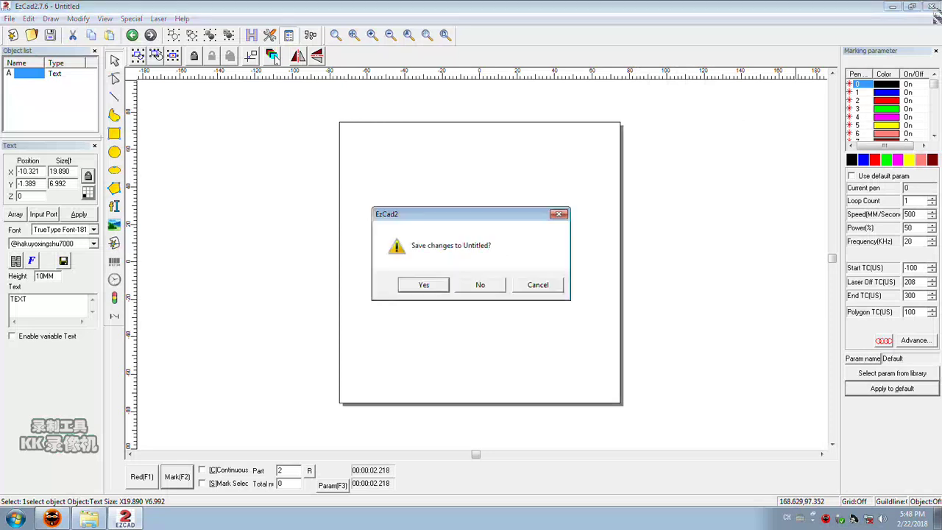
{"action": "left_click", "coordinate": [480, 286]}
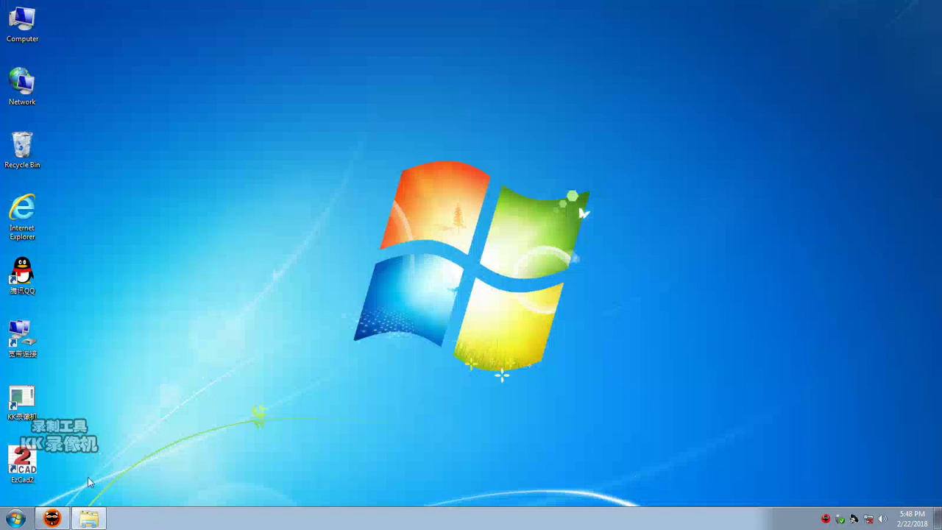
{"action": "left_click", "coordinate": [53, 519]}
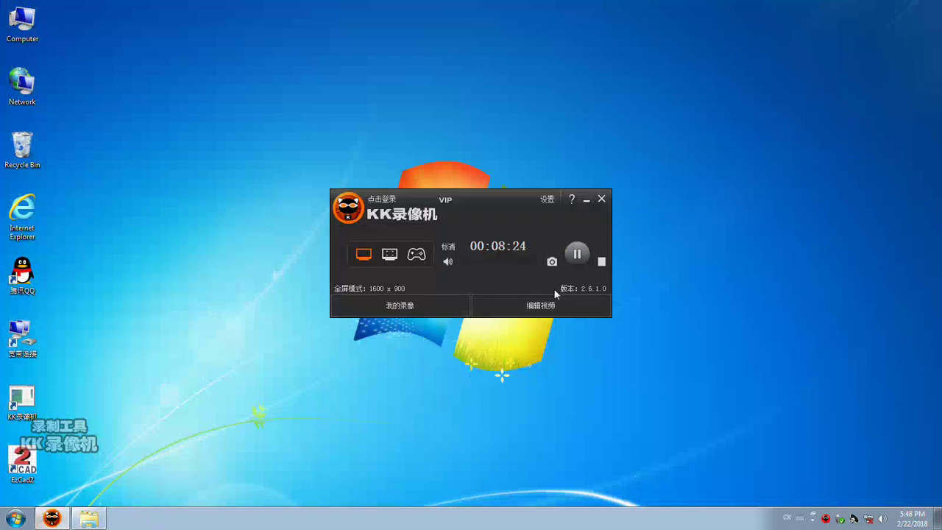